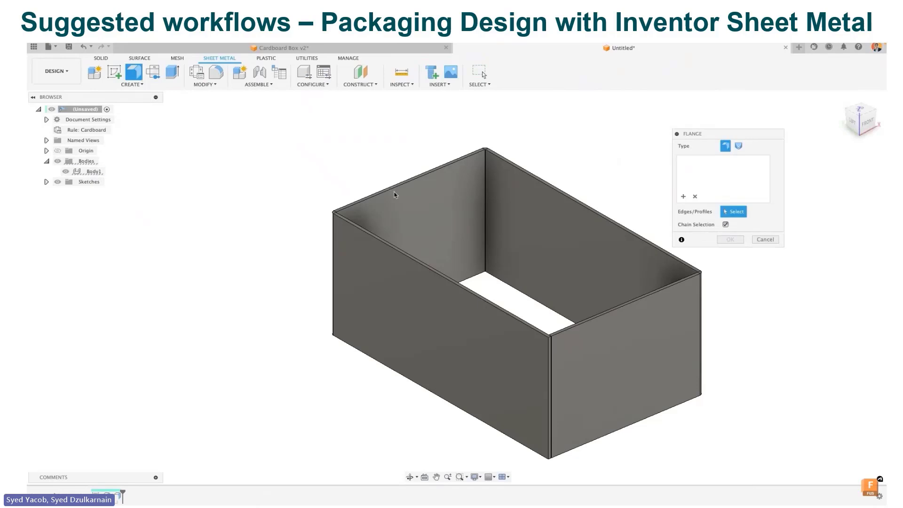
Select the top and bottom edges of both short end walls as the edges for new flanges.
left_click(395, 193)
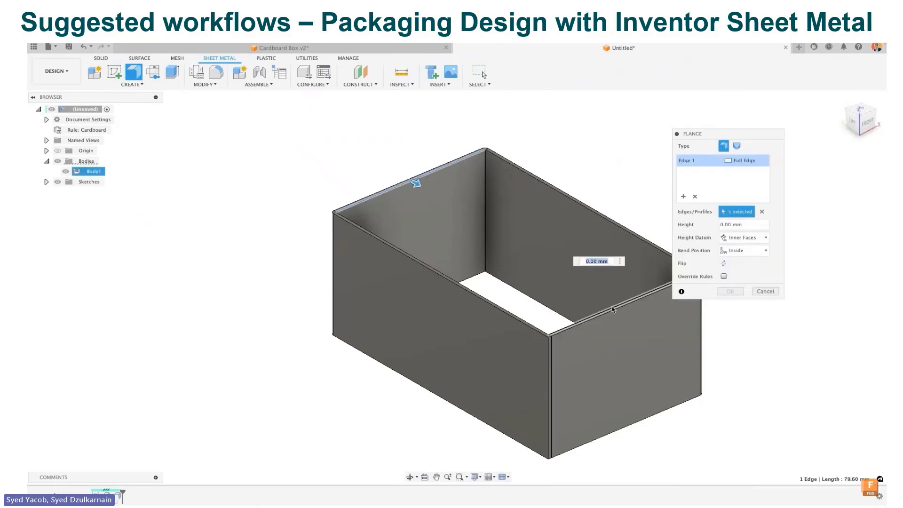
left_click(613, 309)
middle_click_drag(521, 277, 499, 279, "shift")
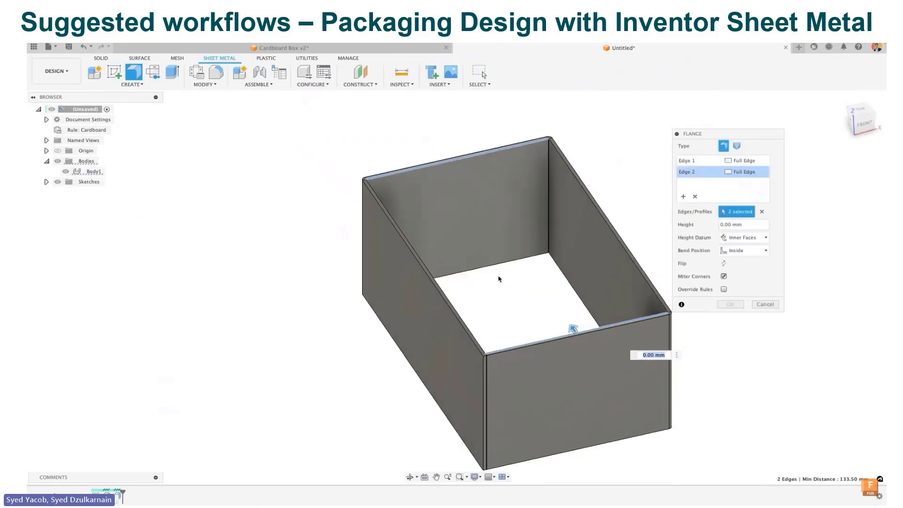
left_click(492, 265)
middle_click_drag(643, 375, 740, 325, "shift")
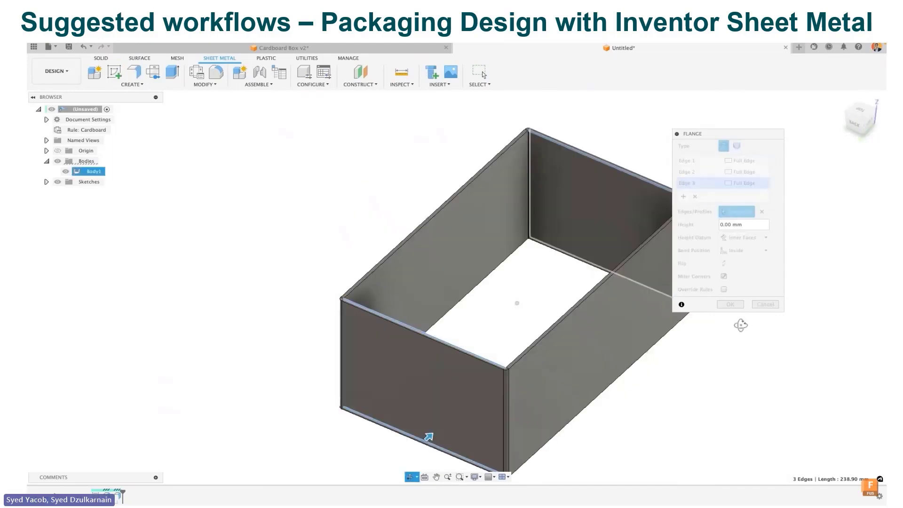
left_click(559, 254)
middle_click_drag(522, 273, 666, 385, "shift")
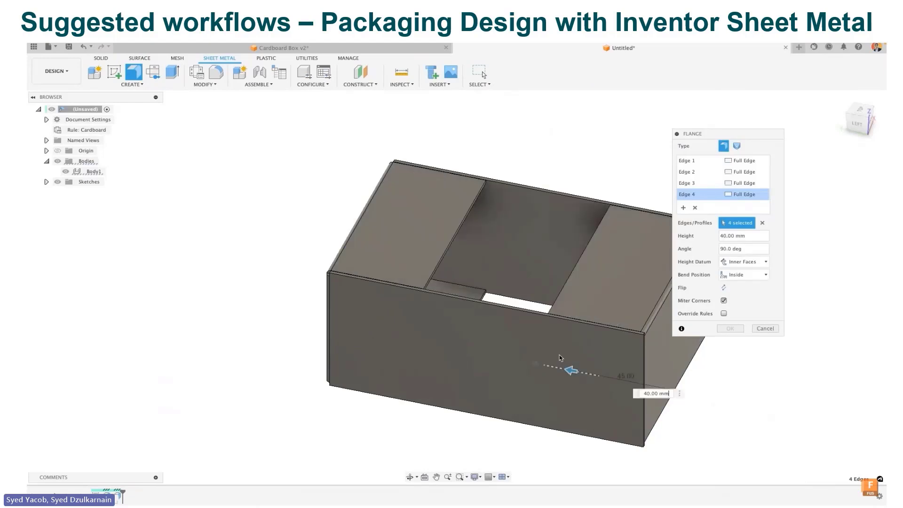
Set the height of the four end-wall flanges to the expression Box_Width/3.
left_click_drag(560, 355, 536, 363)
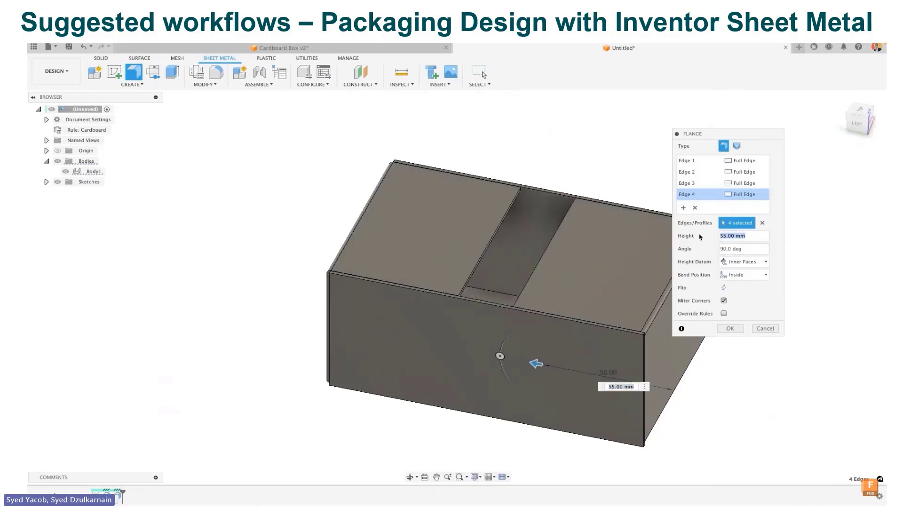
type("Bo")
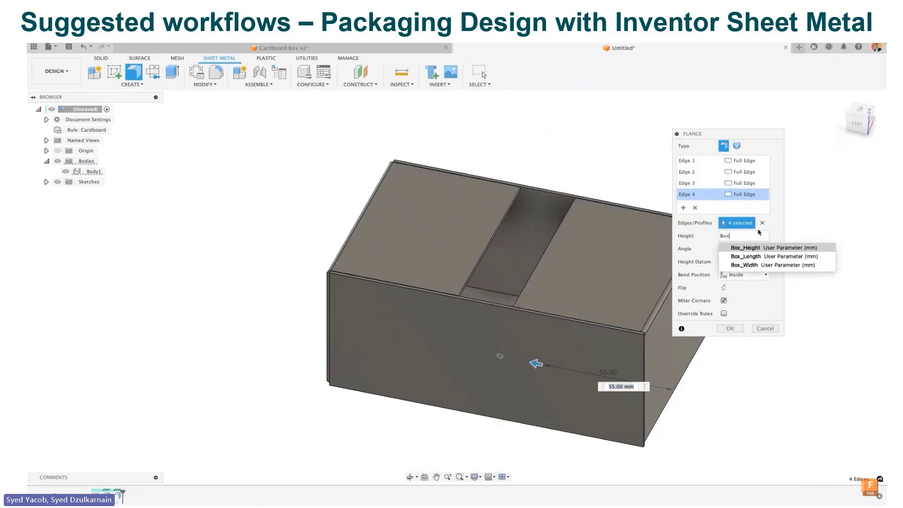
type("x")
left_click(744, 265)
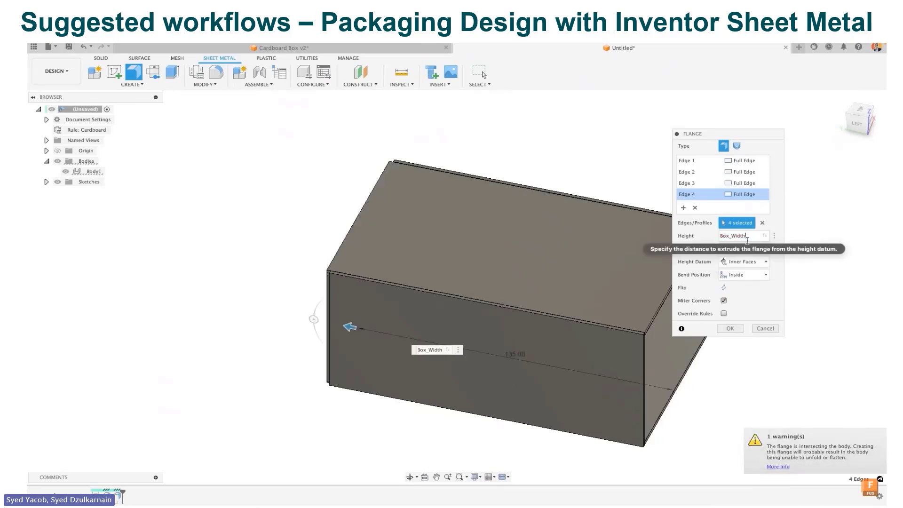
type("/3")
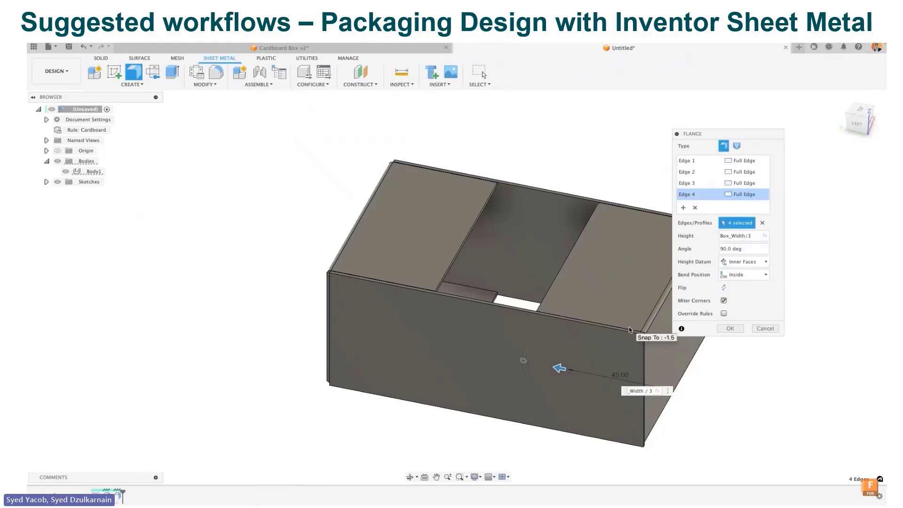
Change the bend position of the four flanges to Outside and create them.
middle_click_drag(631, 331, 492, 296, "shift")
scroll(490, 299, "up", 5)
middle_click_drag(594, 286, 513, 284)
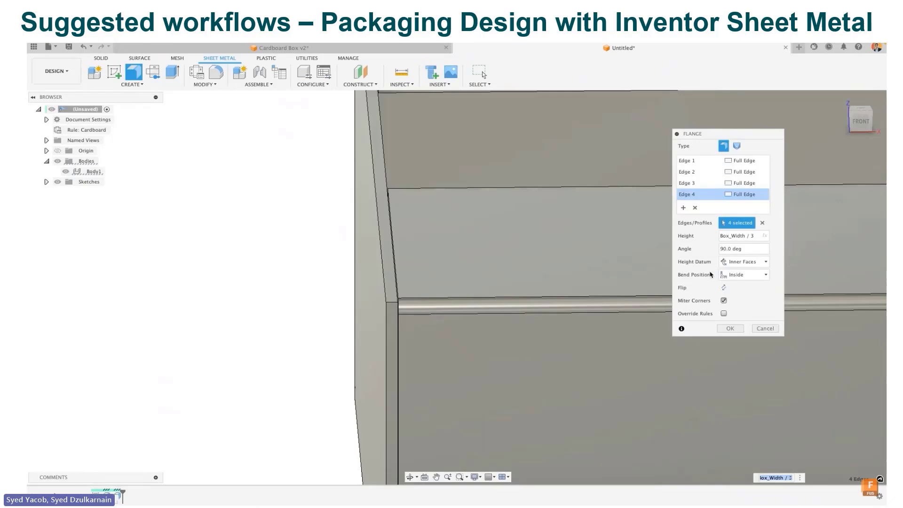
middle_click_drag(497, 280, 537, 282, "shift")
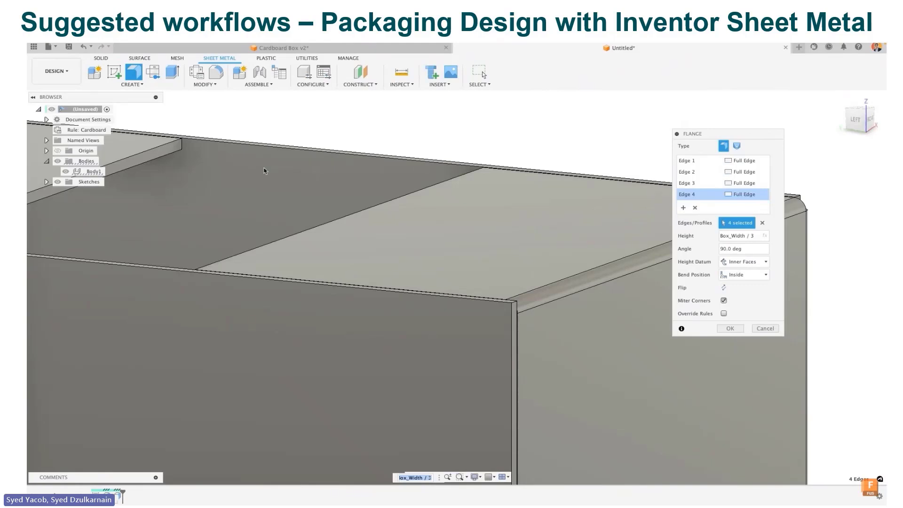
middle_click_drag(264, 171, 297, 186)
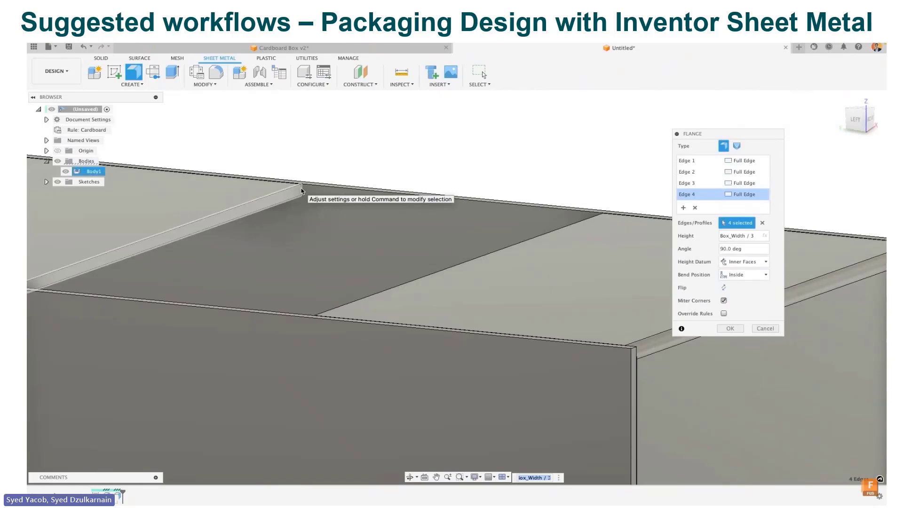
left_click(744, 275)
left_click(744, 298)
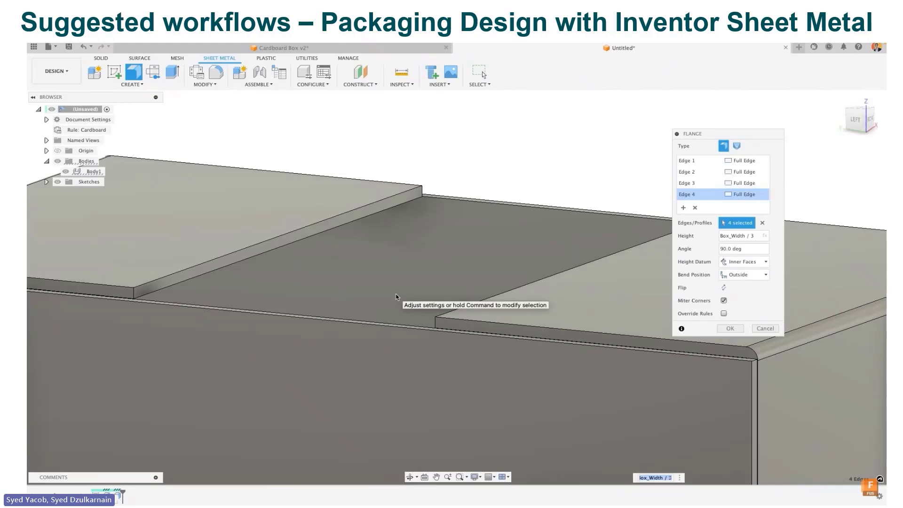
scroll(396, 297, "down", 5)
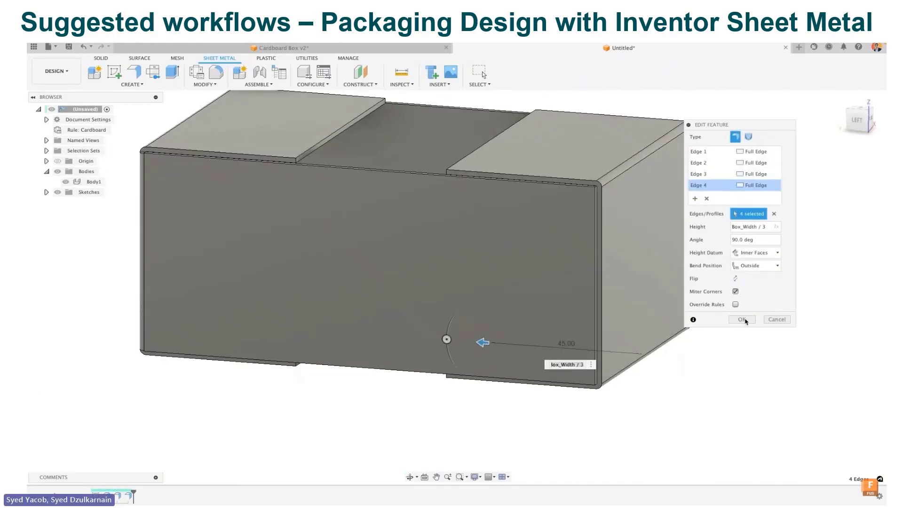
left_click(743, 319)
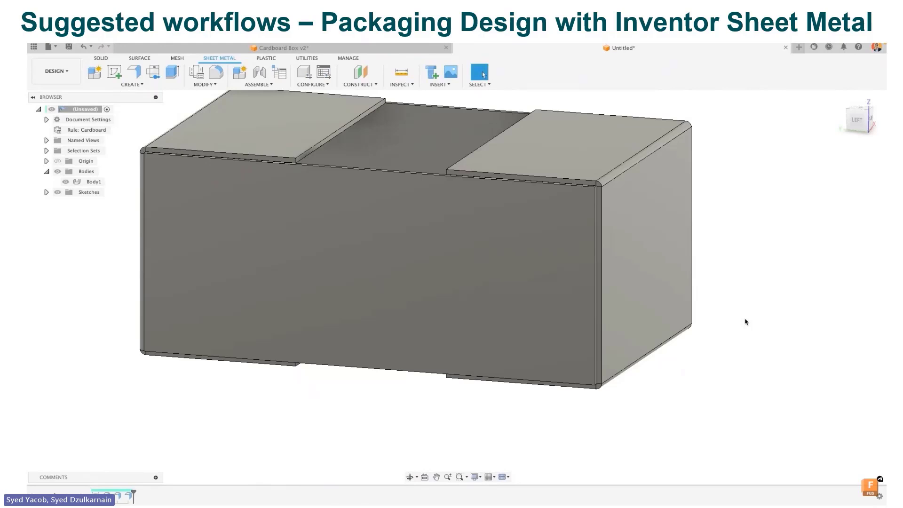
Inspect the height difference between the end flaps and the top edge of the long side wall.
left_click(487, 248)
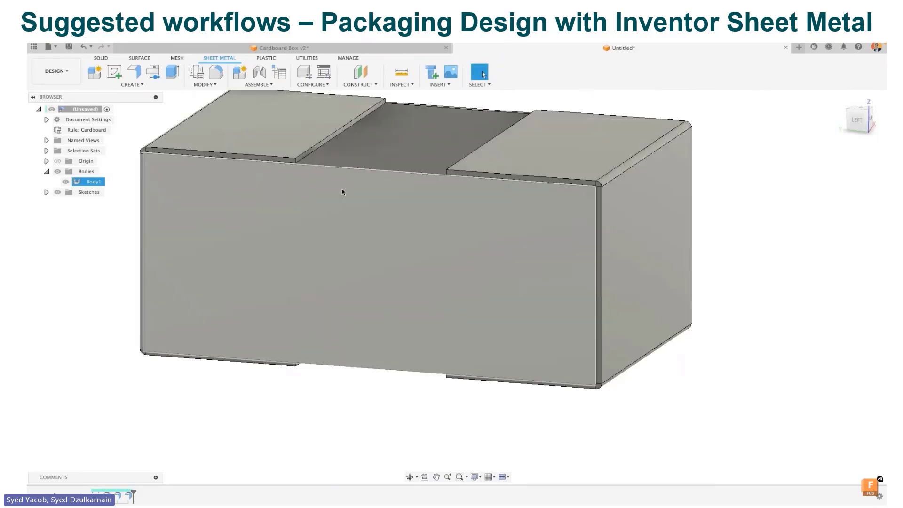
middle_click_drag(435, 239, 416, 240)
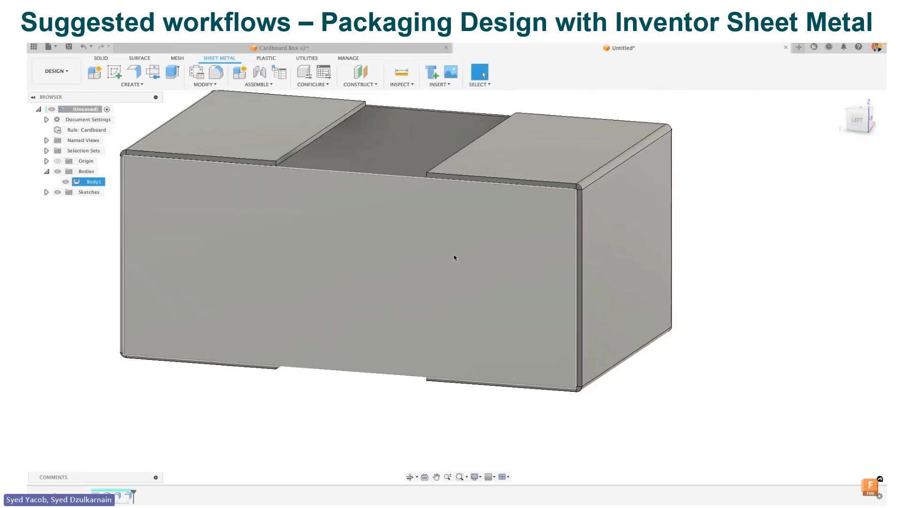
middle_click_drag(489, 264, 412, 254, "shift")
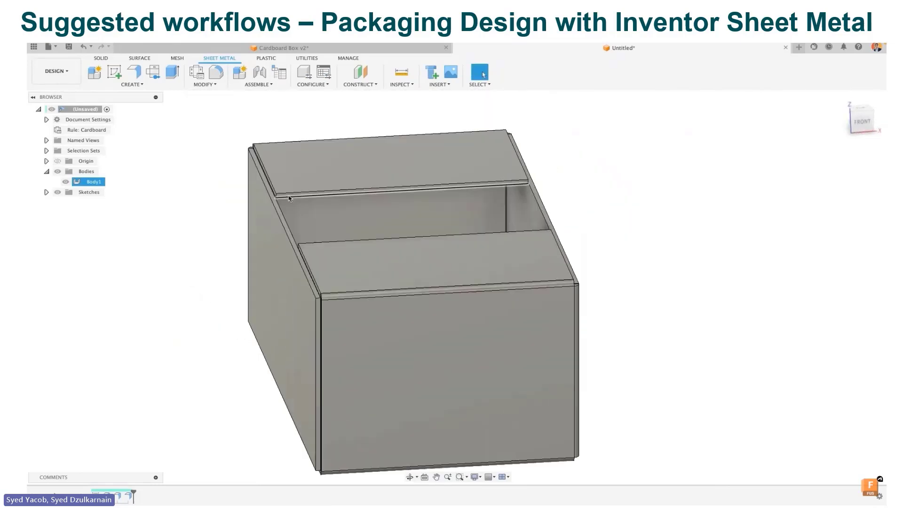
scroll(271, 174, "up", 5)
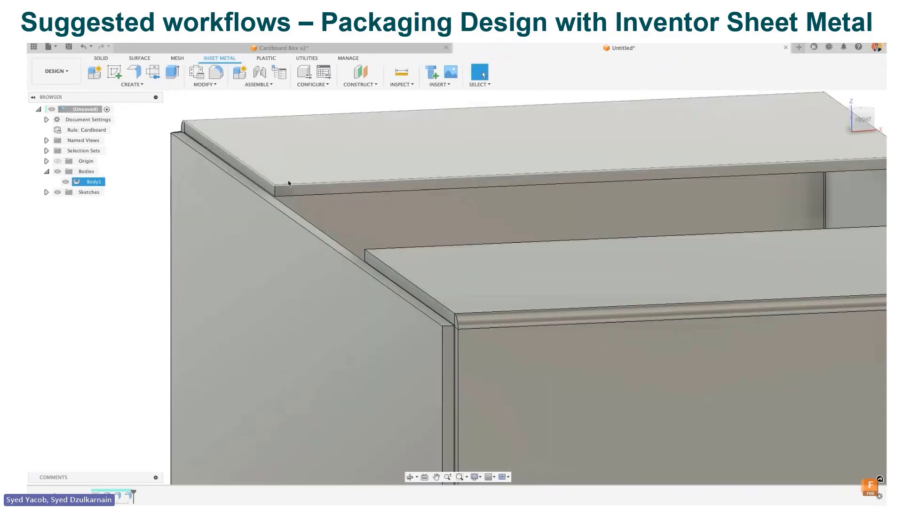
left_click(265, 198)
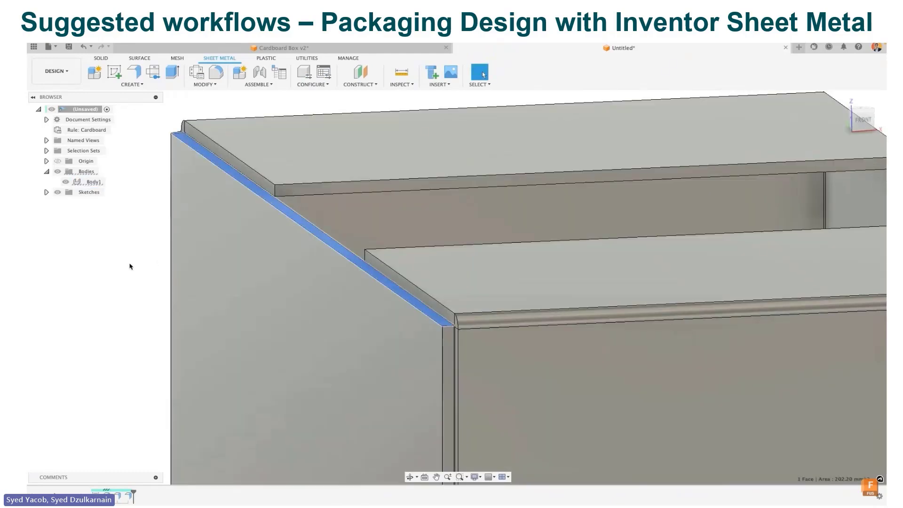
key("Escape")
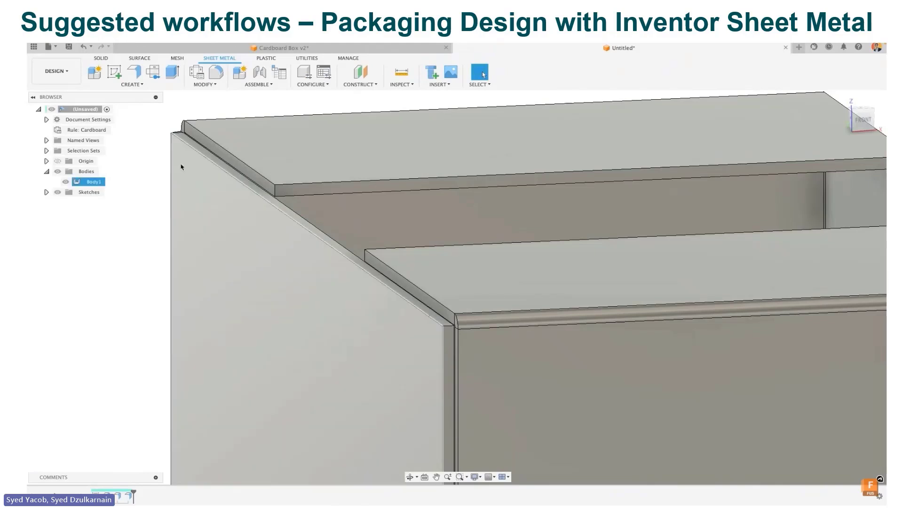
left_click(134, 73)
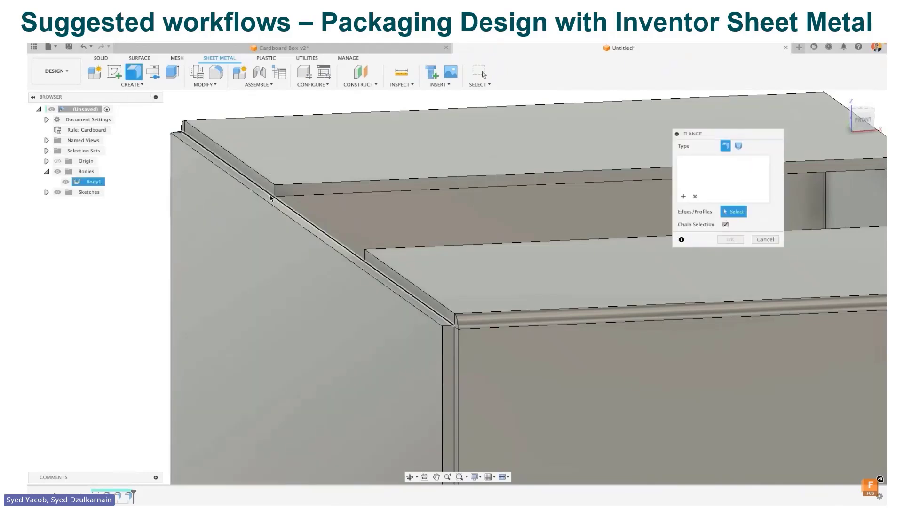
left_click(276, 198)
left_click_drag(327, 228, 520, 219)
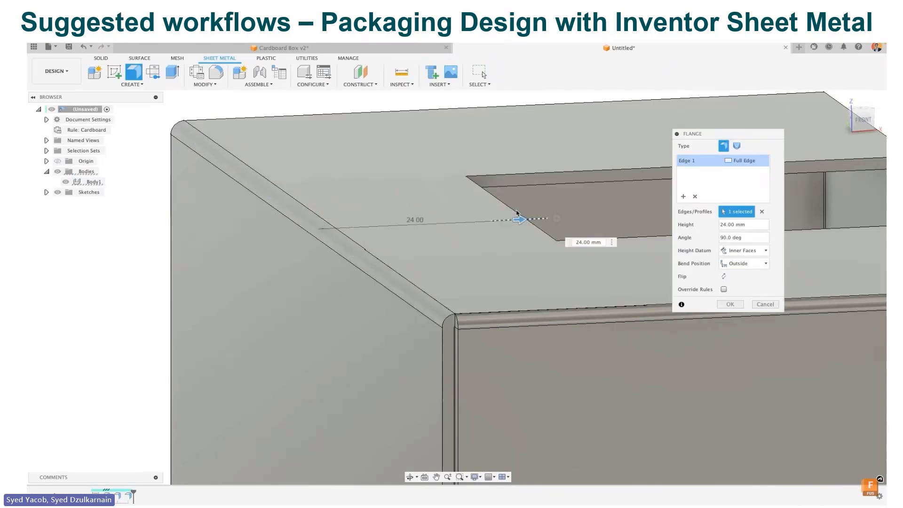
left_click(743, 263)
left_click(737, 272)
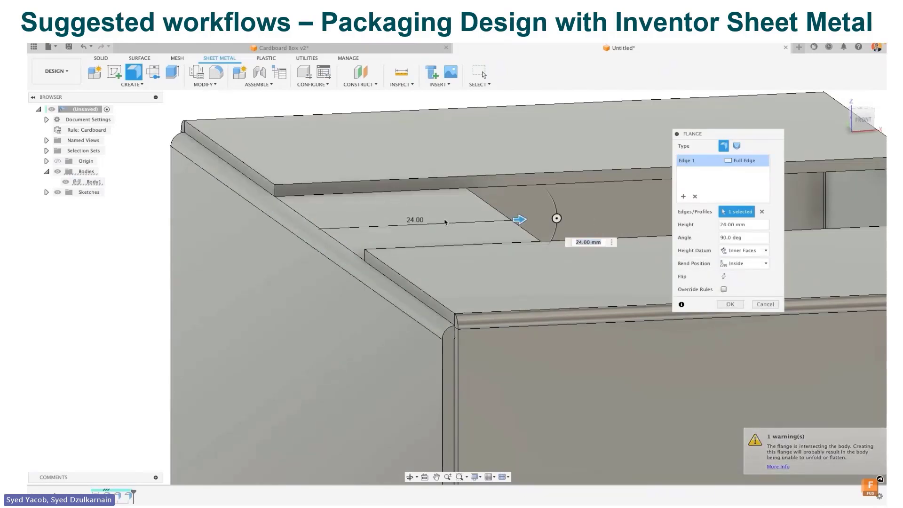
left_click(767, 304)
Extrude the thin top faces of both long side walls with extent To Object, up to the rear flap's outer face.
scroll(189, 129, "down", 2)
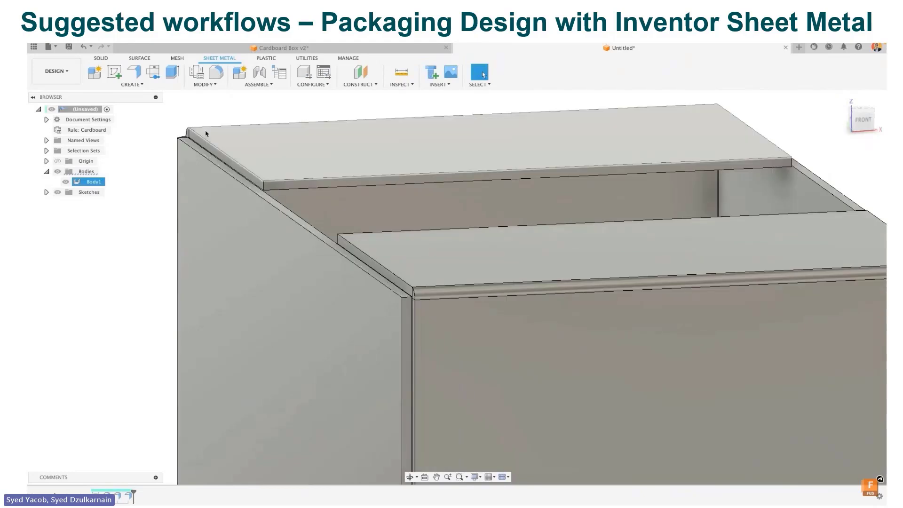
scroll(206, 133, "down", 1)
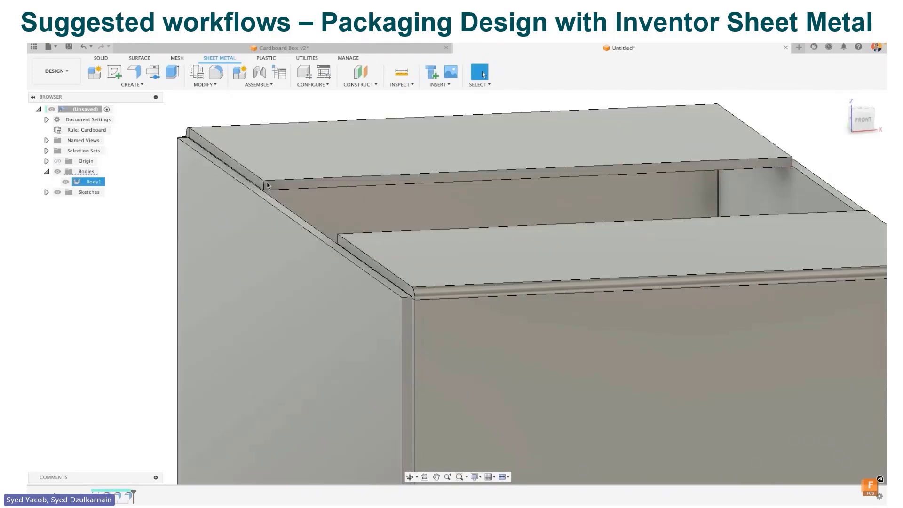
scroll(188, 129, "down", 1)
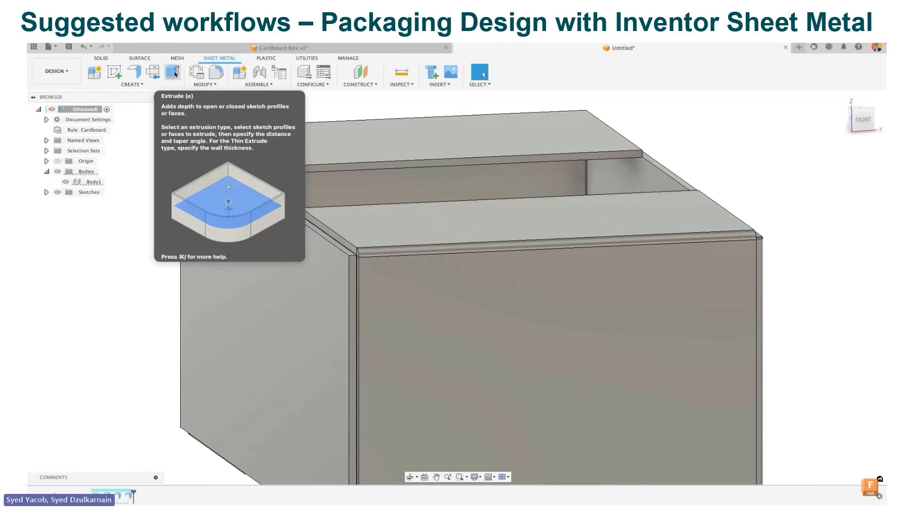
left_click(173, 72)
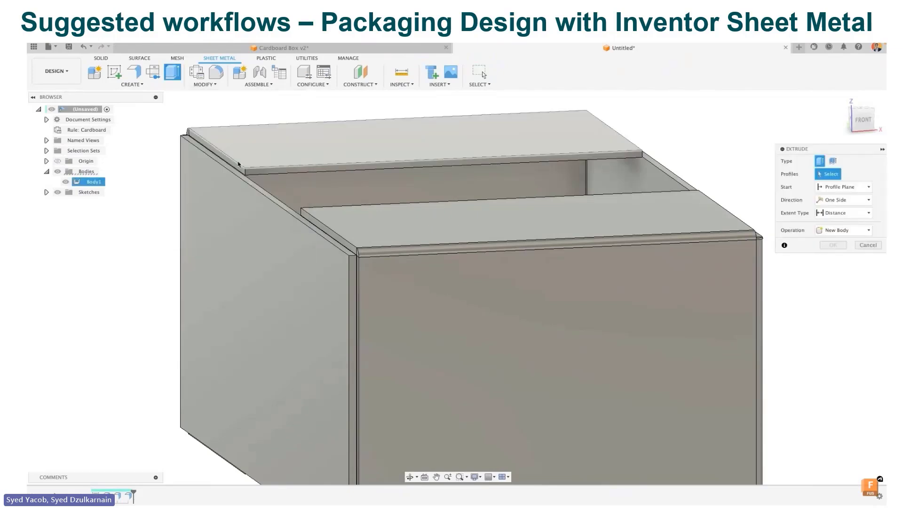
left_click(240, 170)
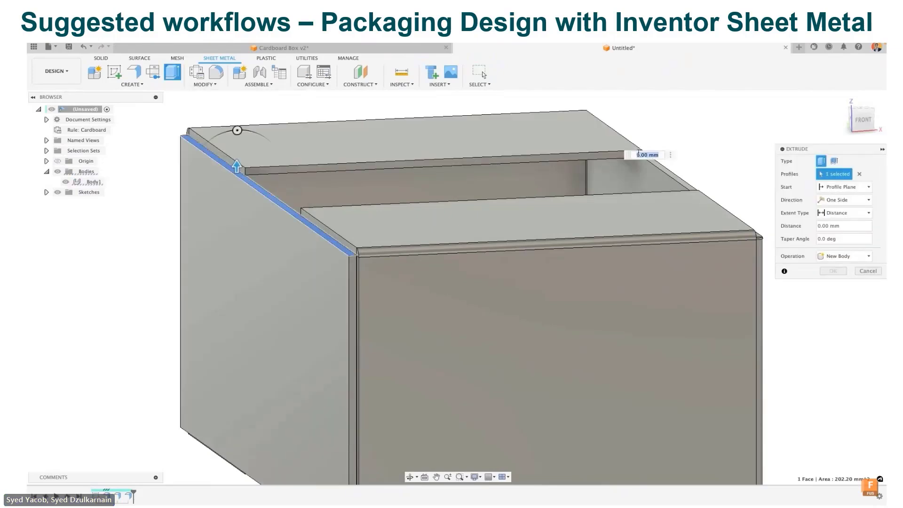
left_click(665, 172)
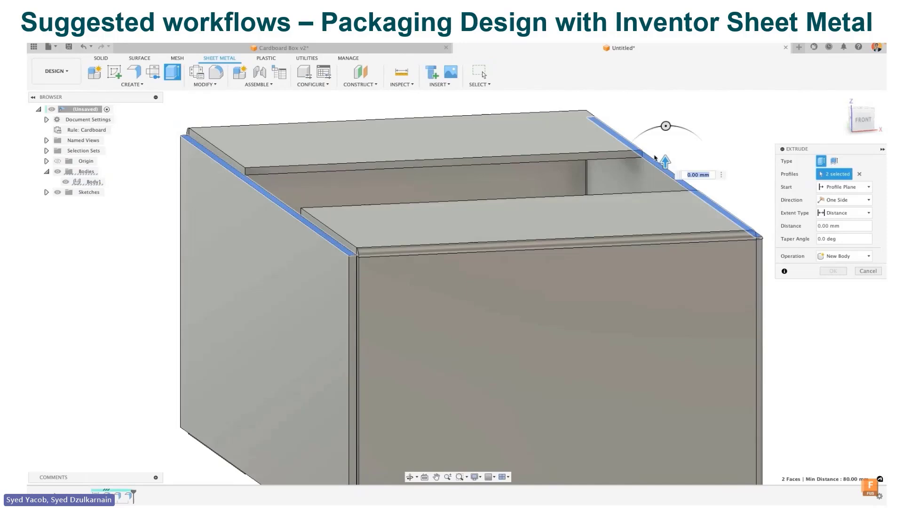
left_click(838, 215)
left_click(834, 237)
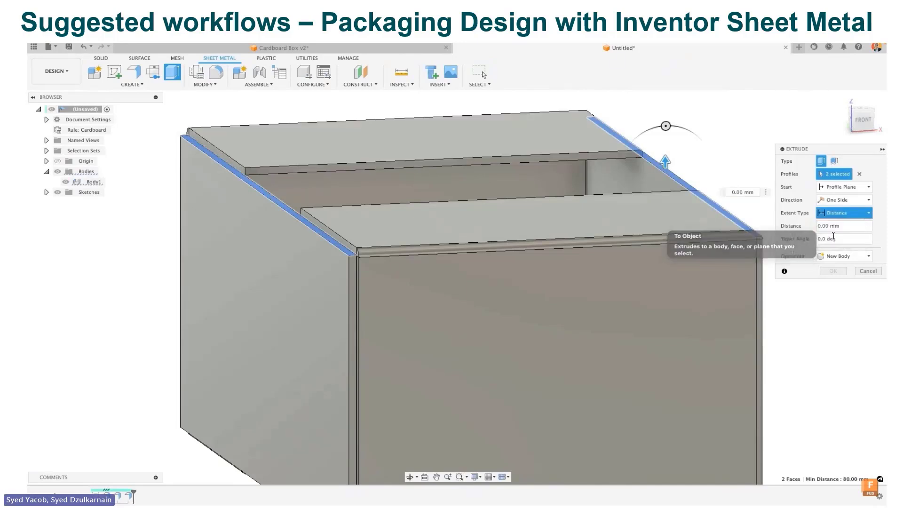
left_click(397, 146)
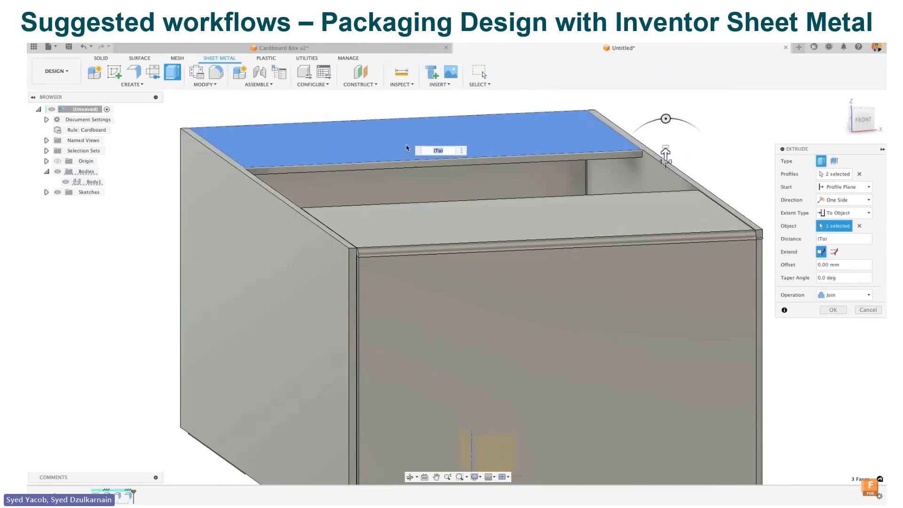
Offset the long side walls' extrusion by the Clearance parameter and create it.
left_click(827, 265)
type("Clear")
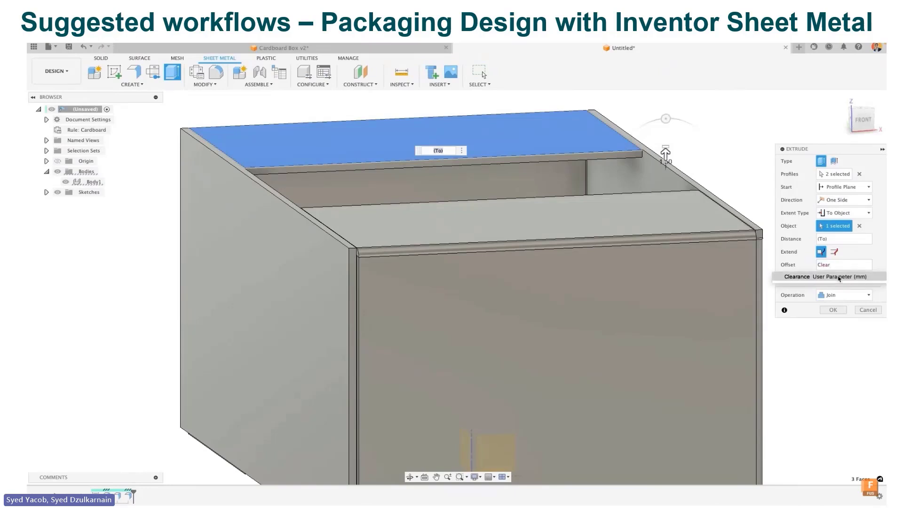
left_click(838, 278)
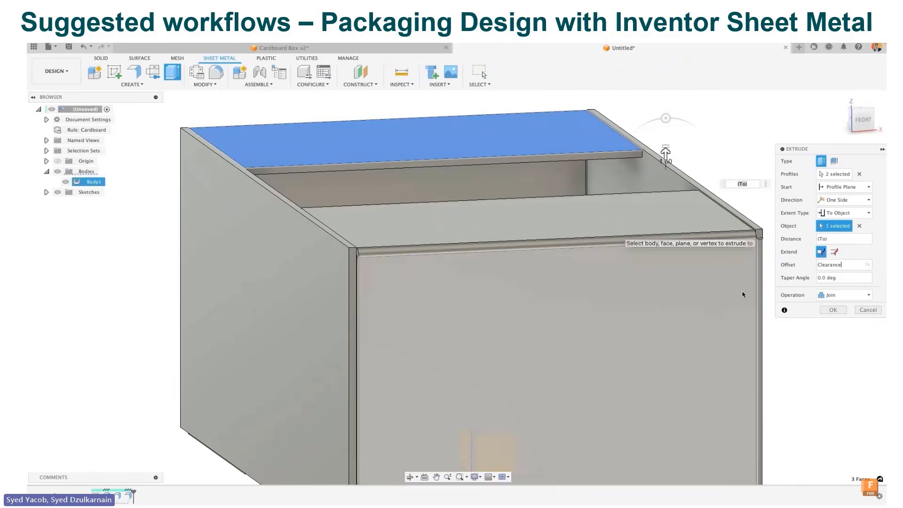
key("Return")
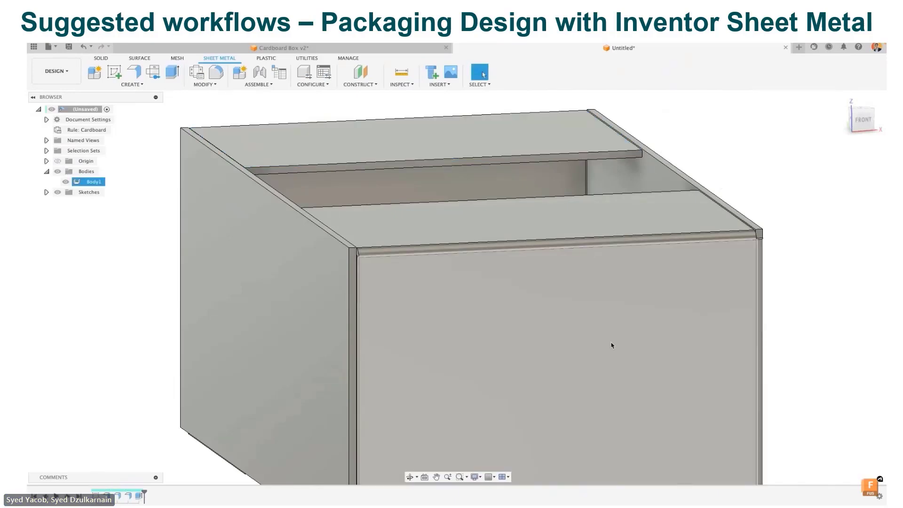
middle_click_drag(612, 346, 647, 192, "shift")
scroll(259, 142, "up", 1)
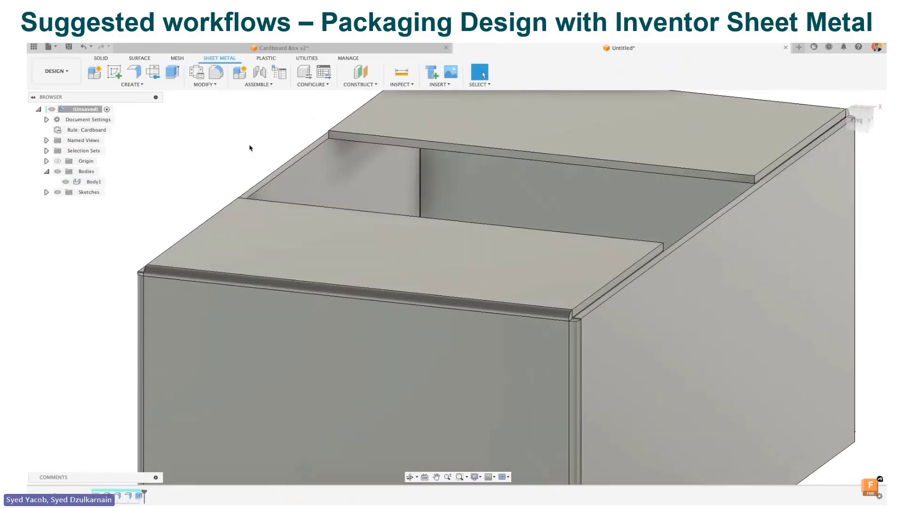
Extrude the thin underside faces of both long side walls with extent To Object, up to an end flap's outer face.
scroll(250, 148, "down", 3)
key("e")
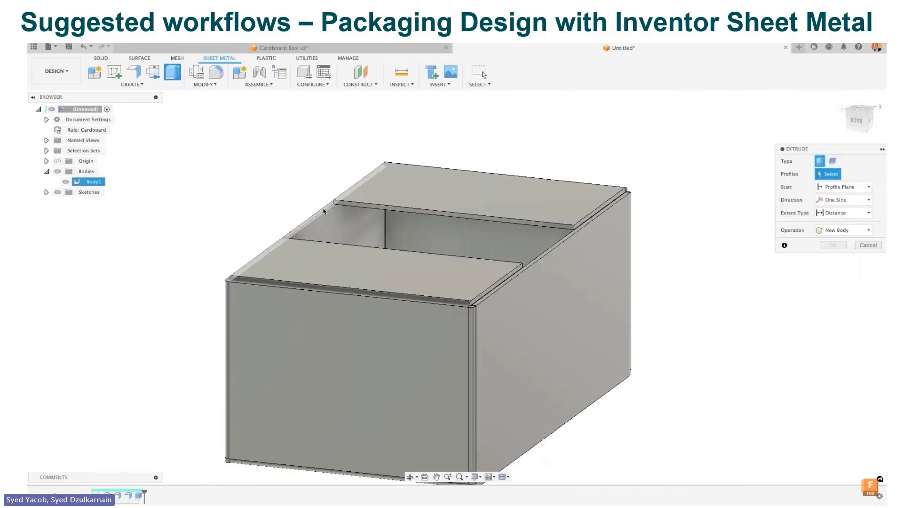
left_click(324, 211)
left_click(545, 251)
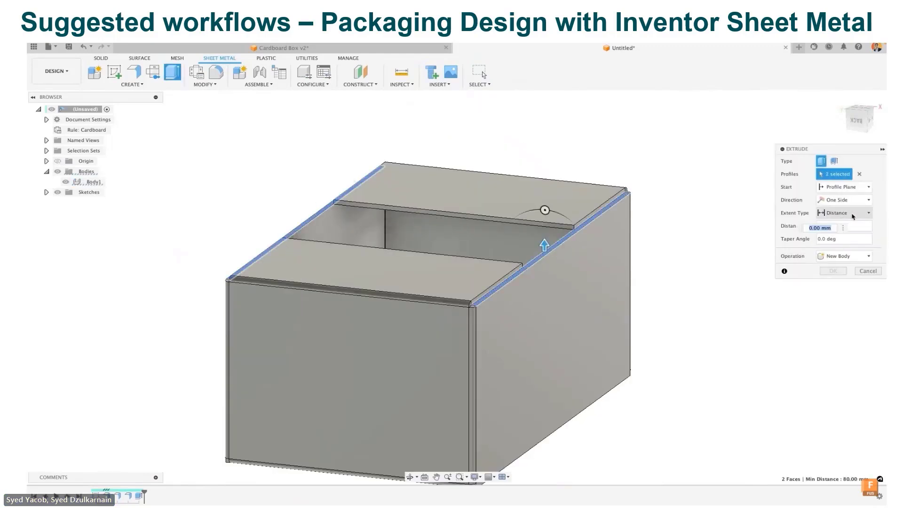
left_click(853, 216)
left_click(839, 230)
left_click(493, 191)
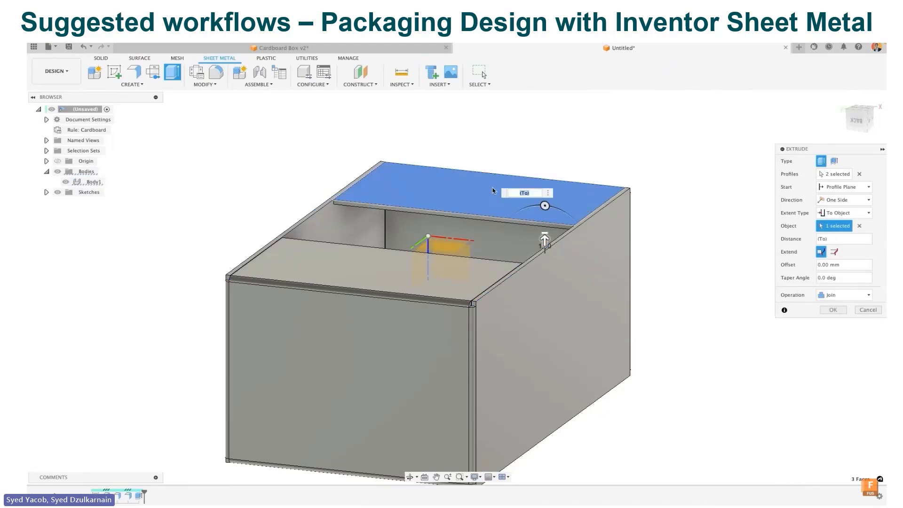
Offset the underside extrusion by the Clearance parameter and create it as a join.
left_click(845, 265)
type("C")
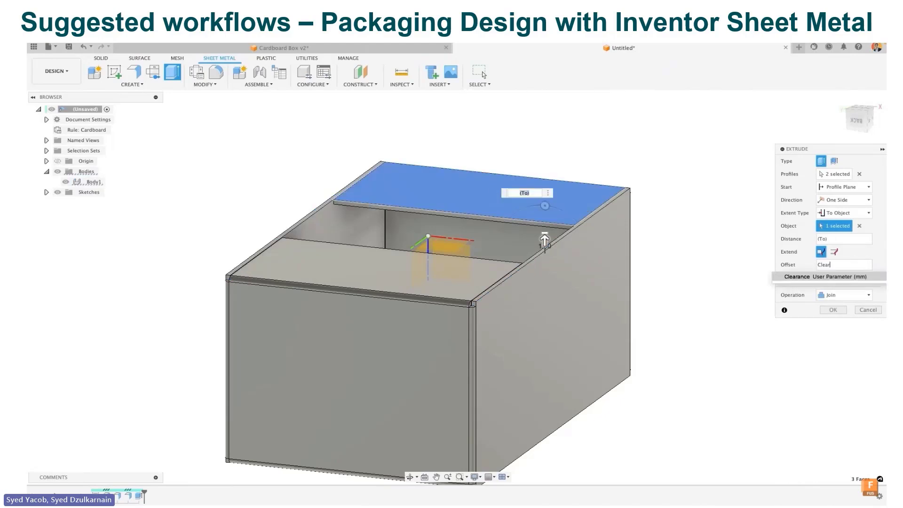
type("lear")
left_click(805, 277)
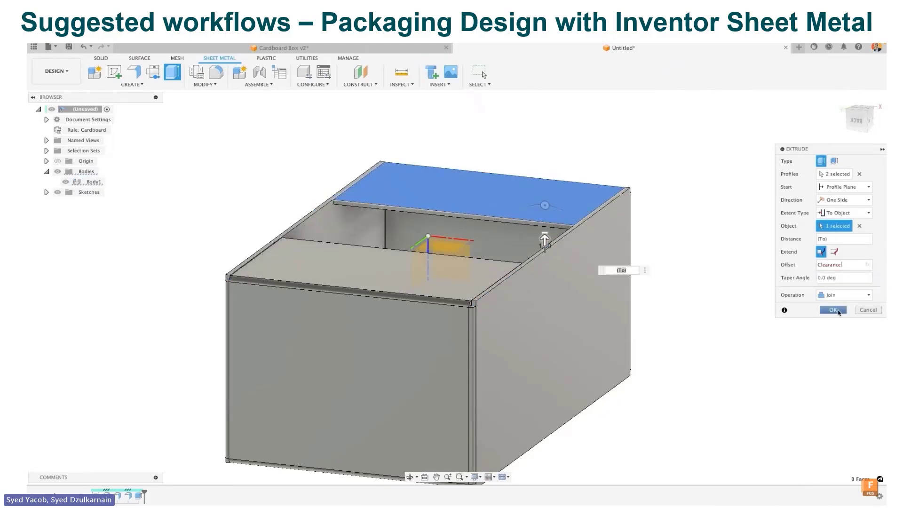
left_click(834, 310)
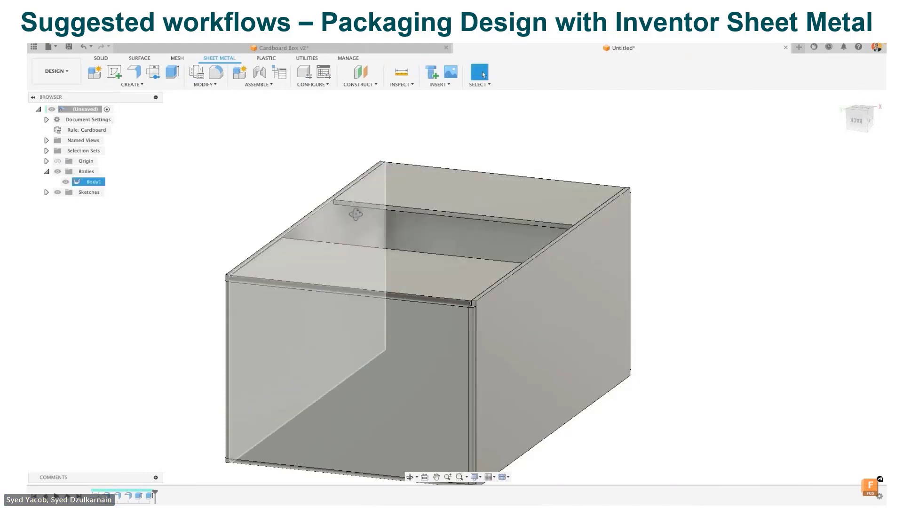
Start a flange on the four long edges of the side walls at both box openings, pulled inward to 35 mm.
middle_click_drag(355, 213, 398, 244, "shift")
middle_click_drag(409, 98, 447, 208, "shift")
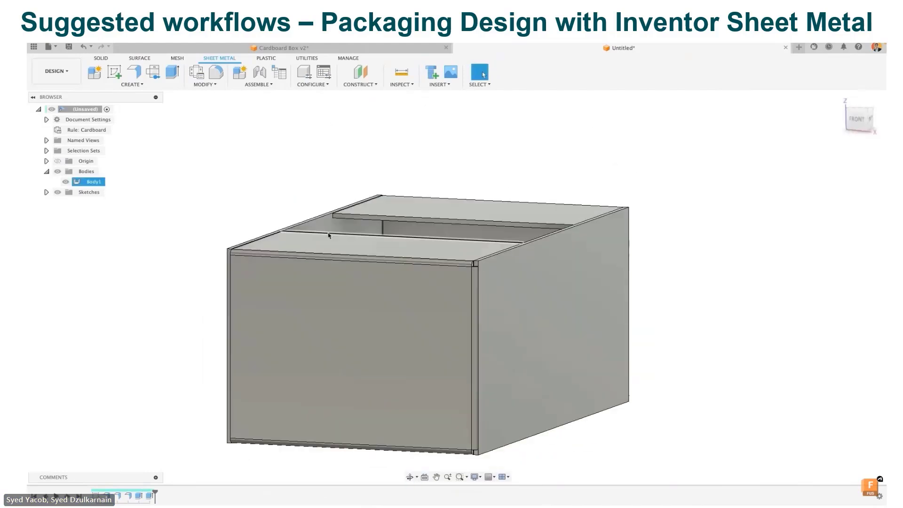
scroll(268, 234, "up", 3)
scroll(262, 246, "up", 2)
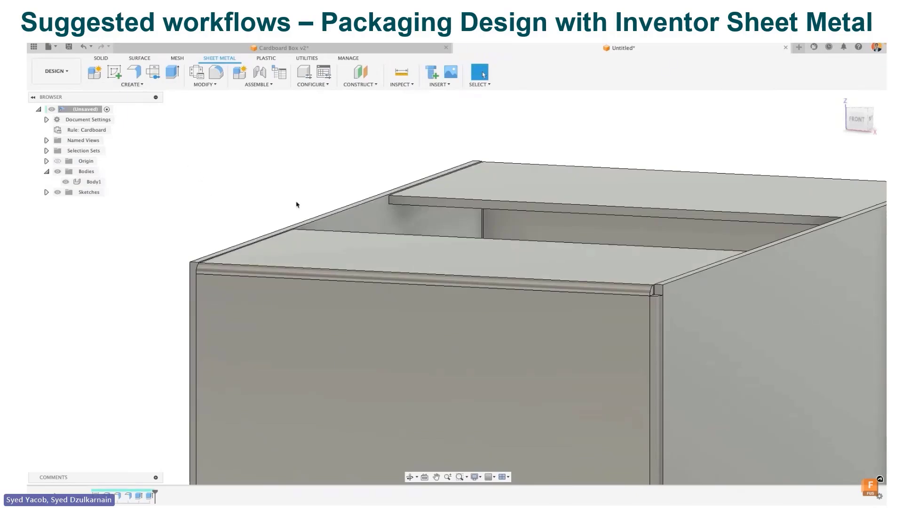
left_click(134, 72)
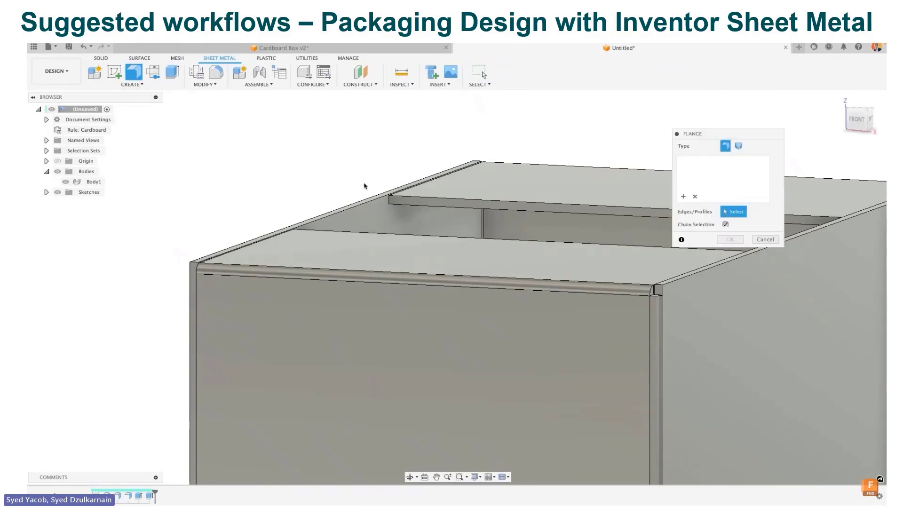
left_click(368, 202)
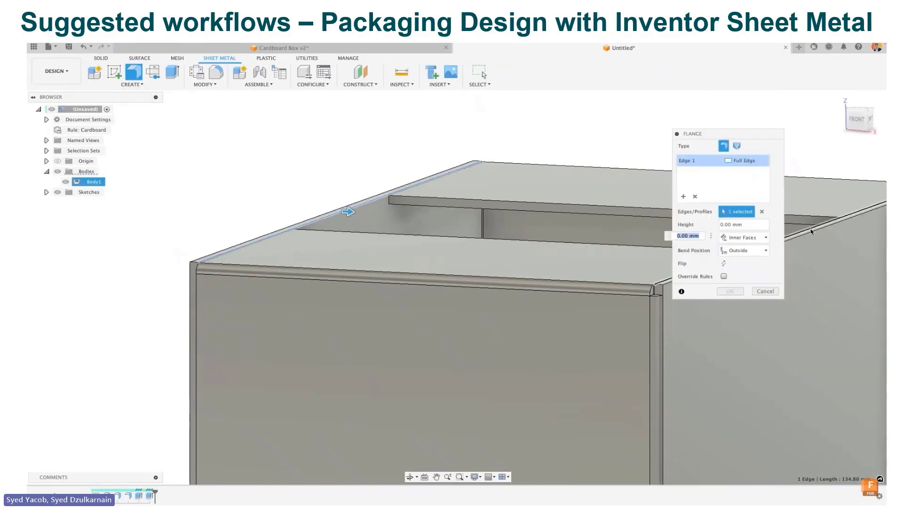
left_click(814, 226)
middle_click_drag(559, 270, 402, 319, "shift")
left_click(405, 335)
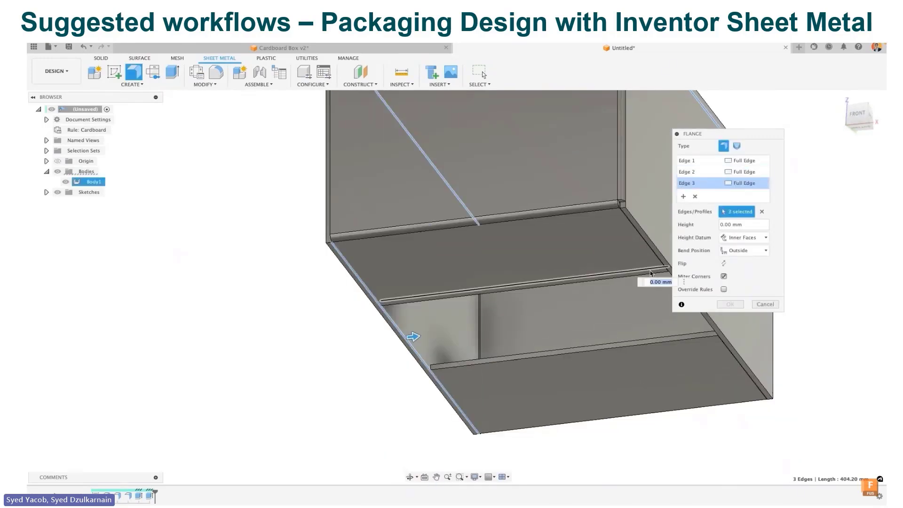
left_click(660, 266)
middle_click_drag(697, 308, 589, 310)
left_click_drag(589, 310, 456, 334)
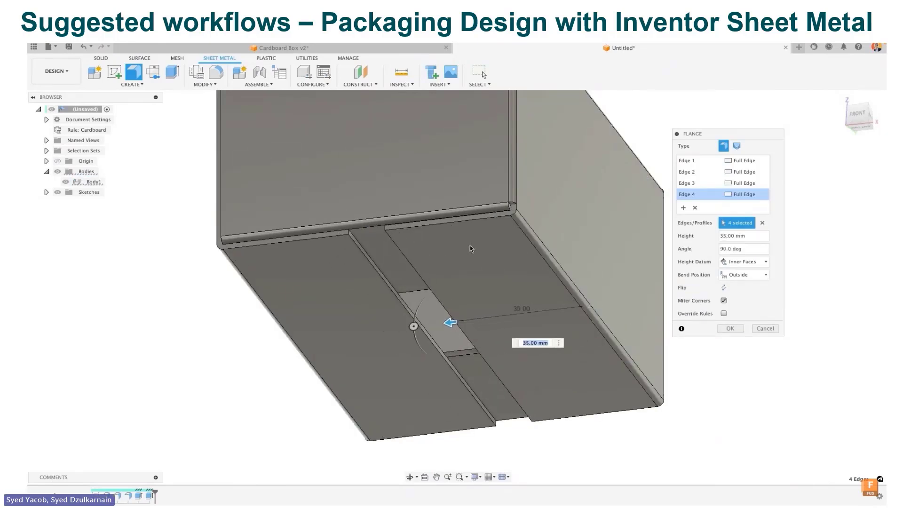
Set the height of the four long flanges to Box_Length/2.
left_click(756, 236)
type("Box")
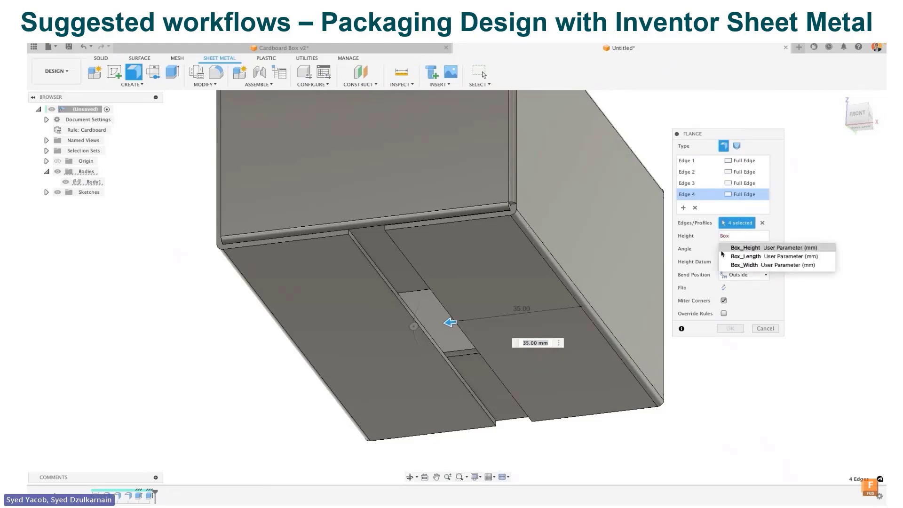
left_click(746, 257)
type("/2")
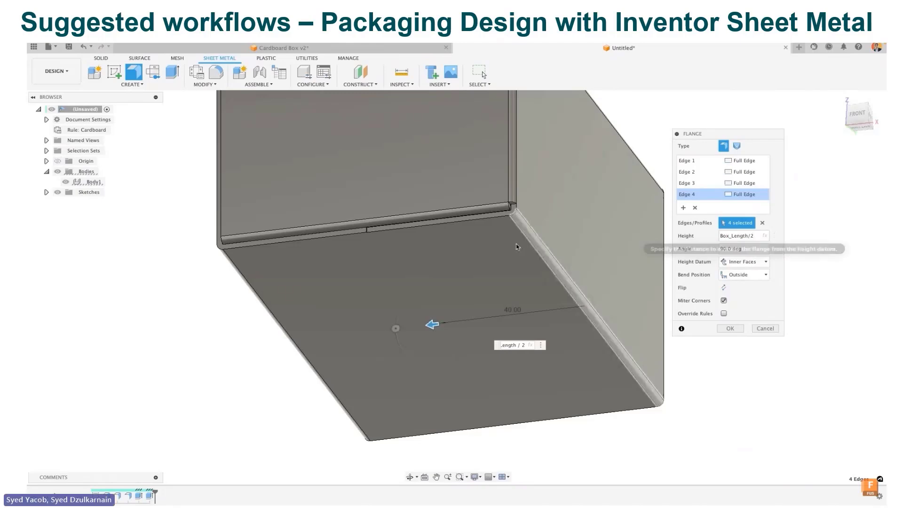
Change the four long flanges' height expression to (Box_Length / 2) - Clearance.
scroll(365, 229, "up", 6)
scroll(367, 233, "down", 6)
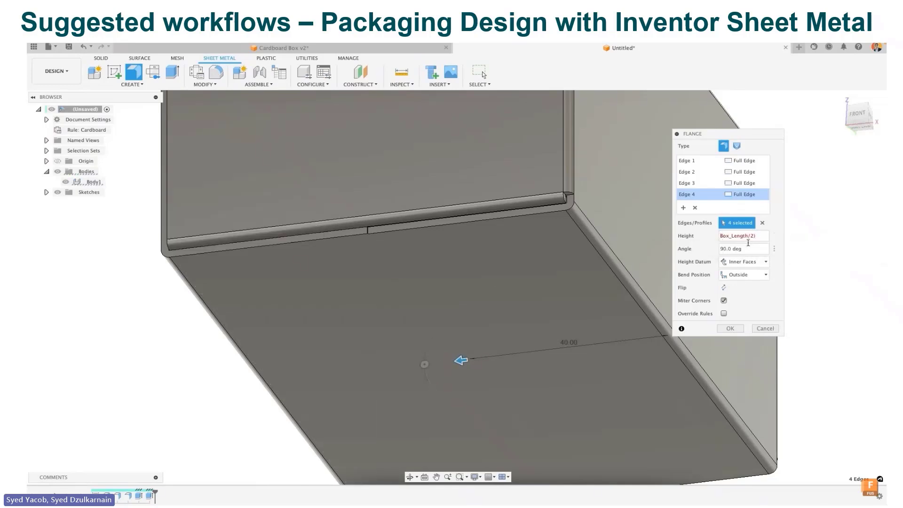
key("Tab")
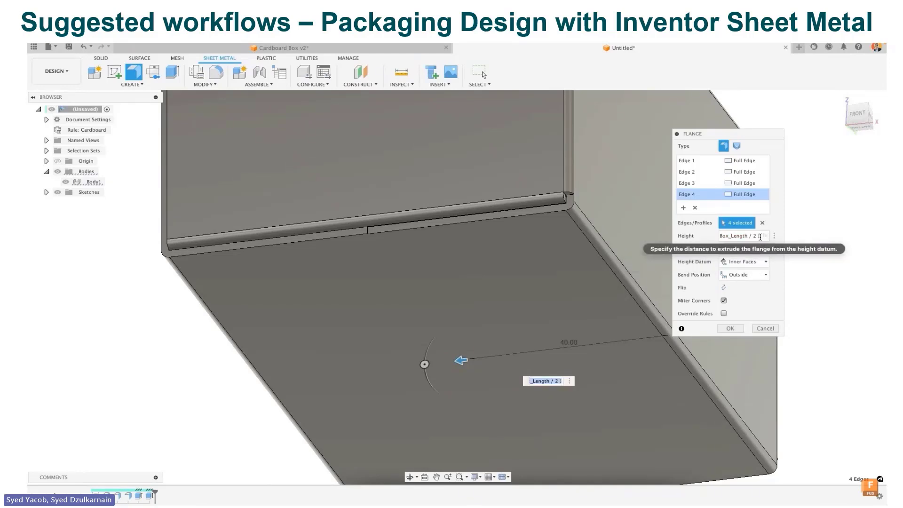
left_click(760, 237)
type("-Clear")
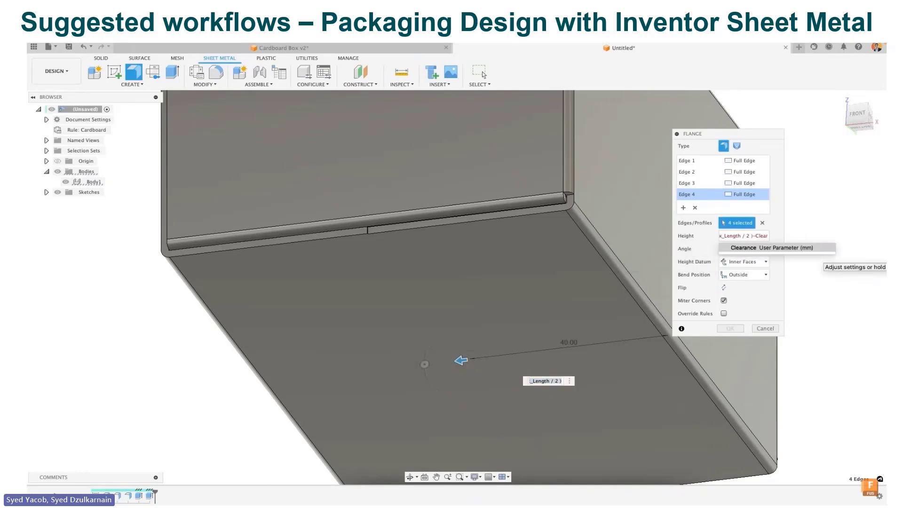
left_click(787, 249)
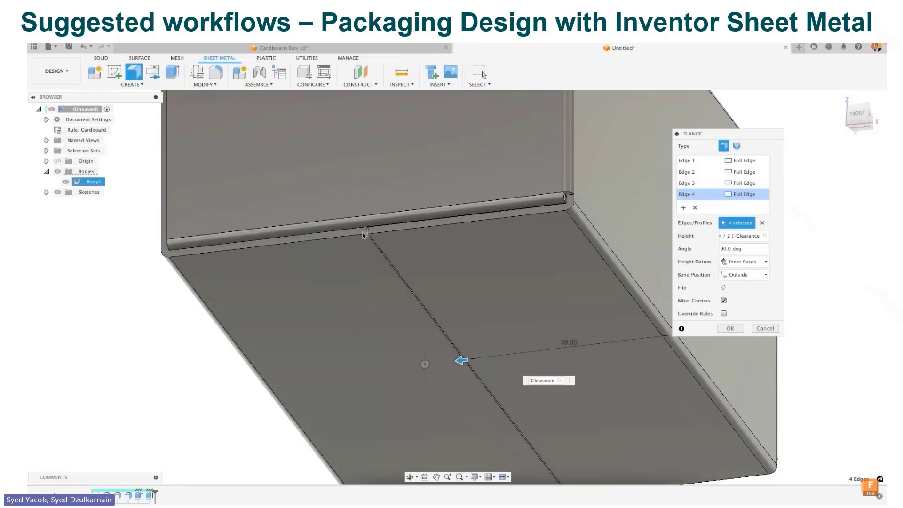
Examine the centre seam and corner bends of the previewed long flaps and create the four flanges.
scroll(437, 256, "down", 3)
middle_click_drag(477, 246, 475, 284, "shift")
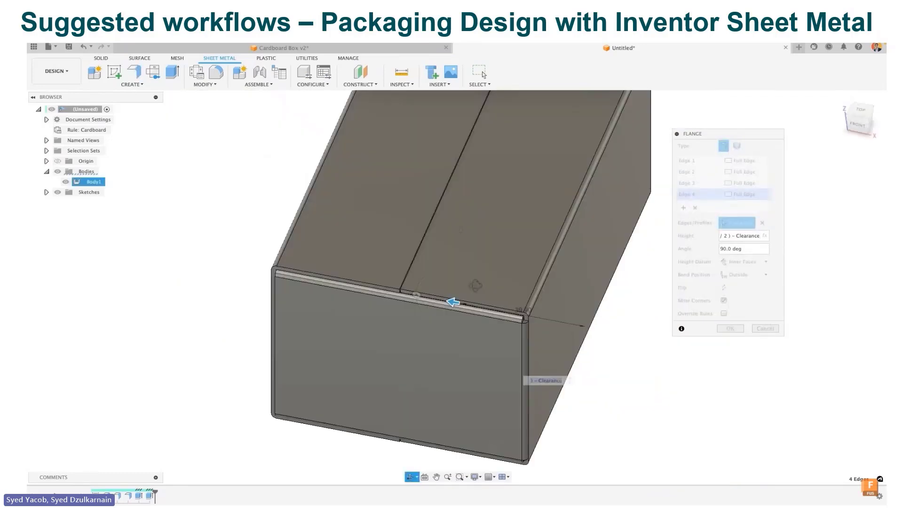
middle_click_drag(466, 199, 414, 255)
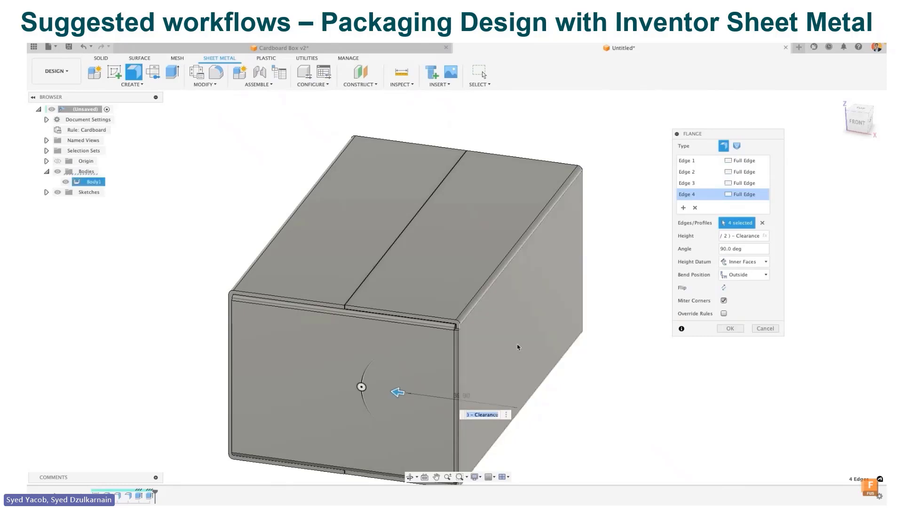
scroll(465, 275, "up", 3)
scroll(466, 275, "up", 2)
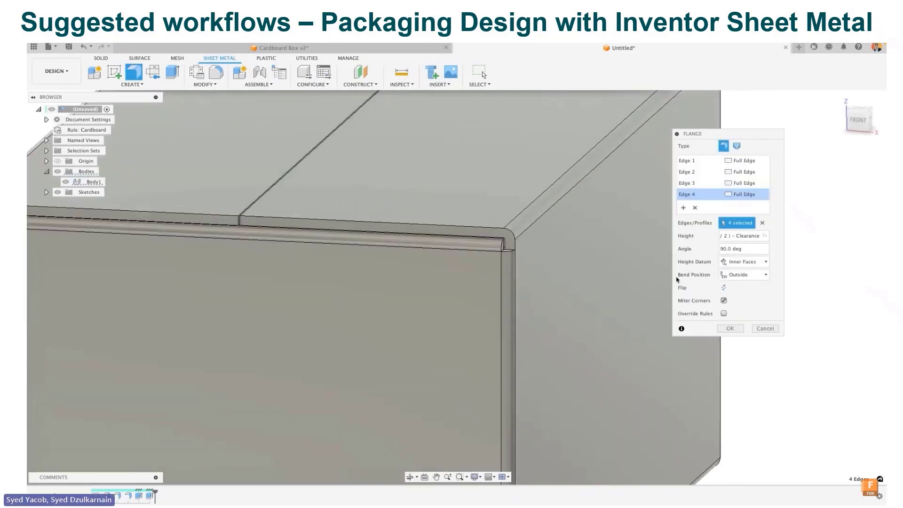
scroll(417, 248, "up", 2)
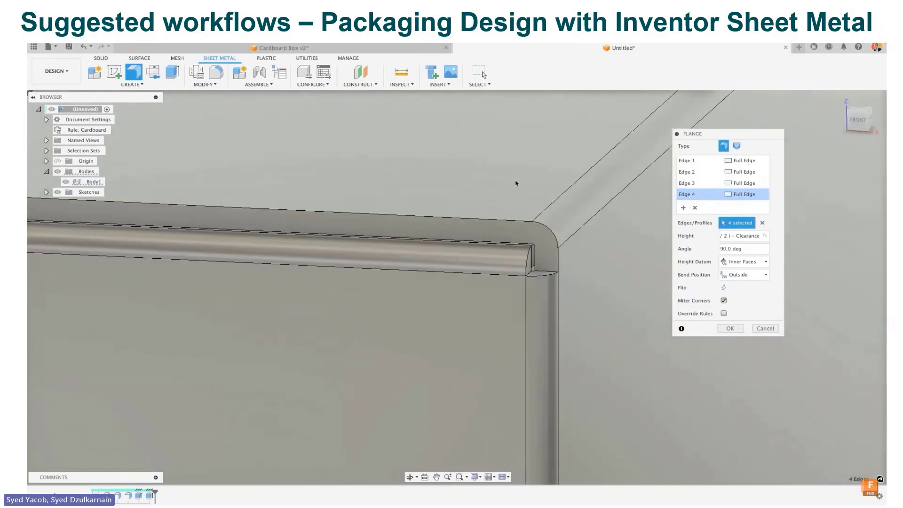
scroll(375, 205, "down", 2)
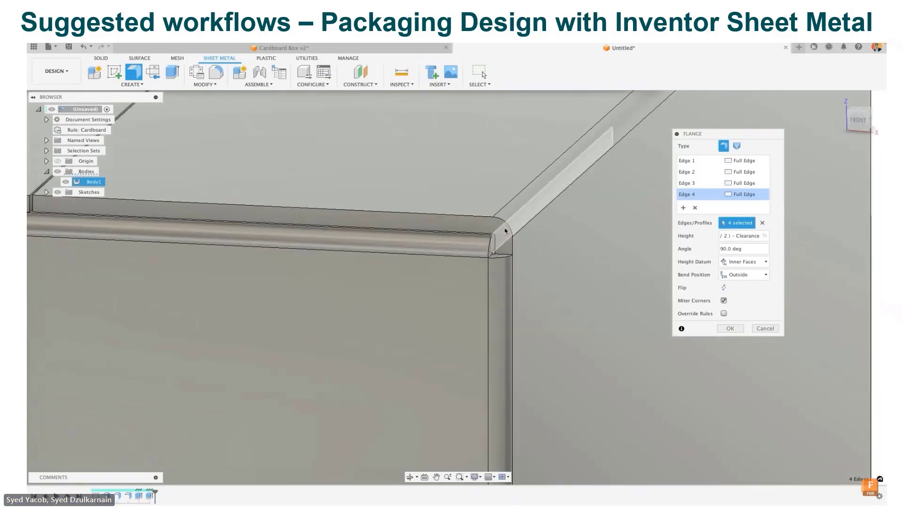
scroll(531, 247, "down", 3)
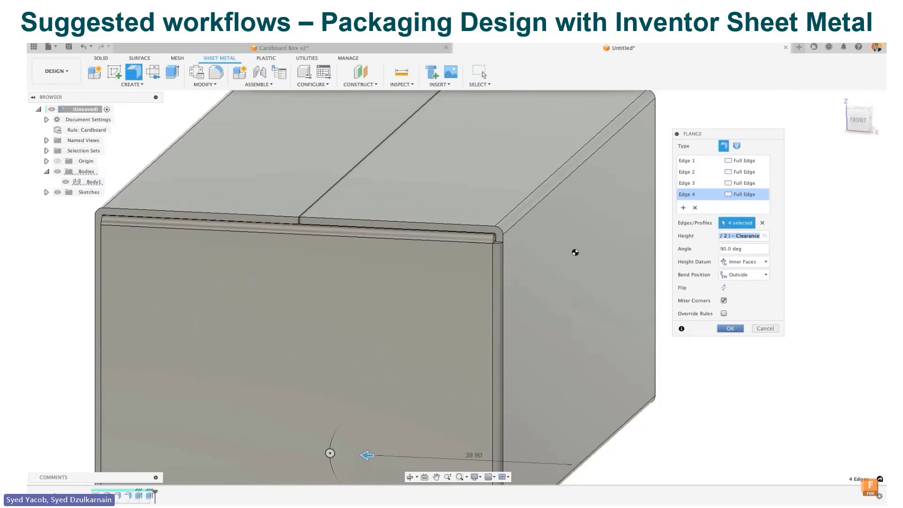
key("Return")
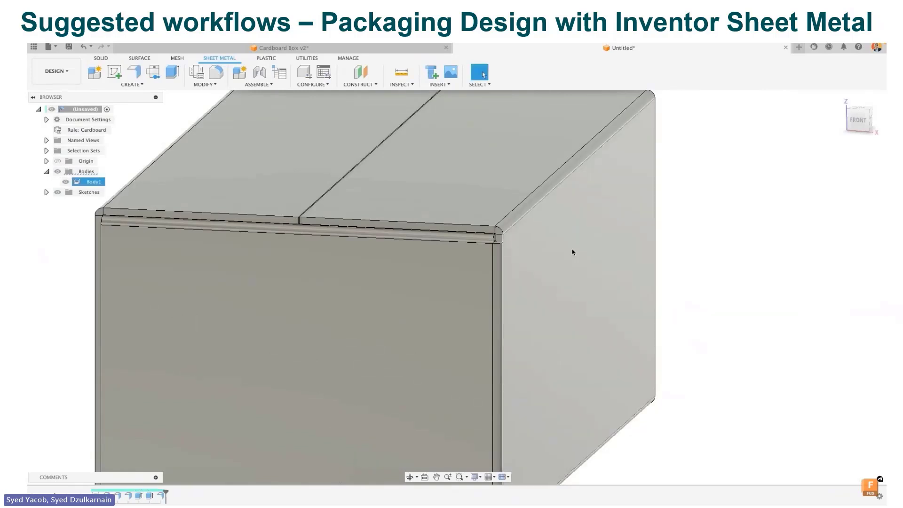
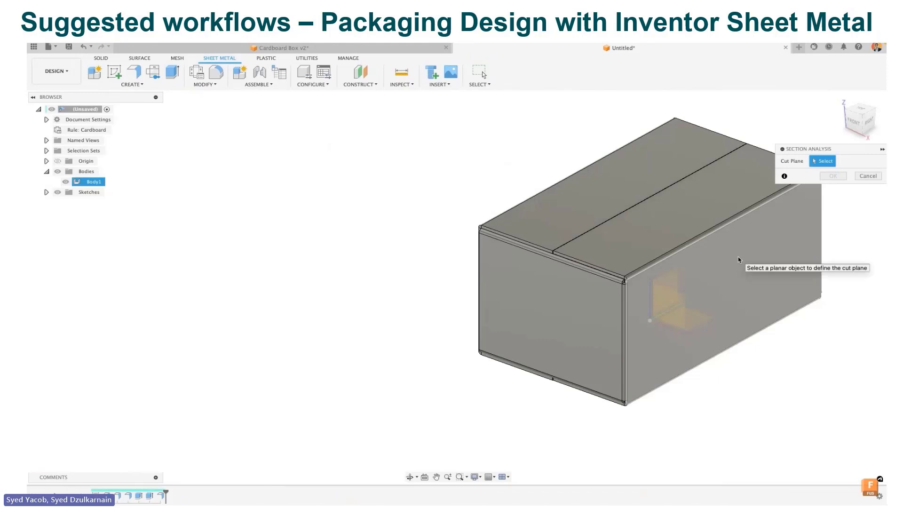
Create a section analysis offset -50 mm from the long side wall and inspect the overlapping flaps inside the box.
left_click(740, 261)
left_click_drag(758, 265, 675, 243)
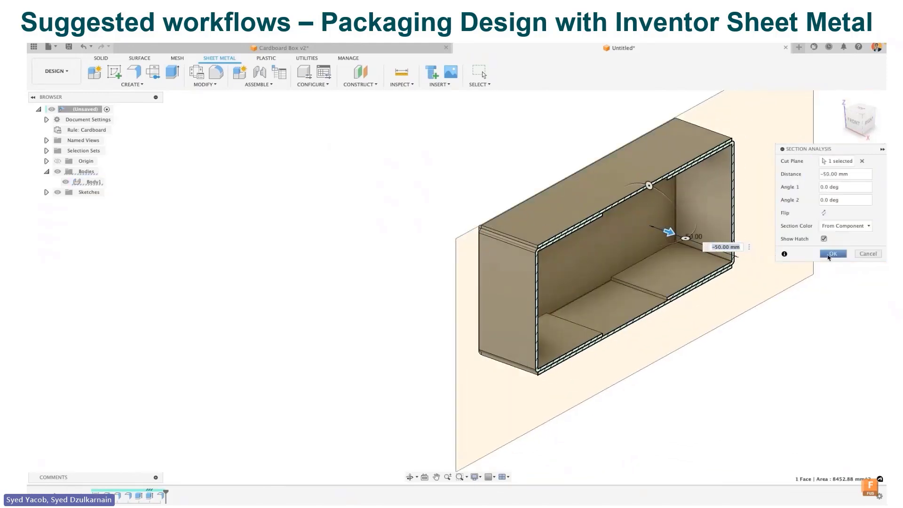
left_click(828, 257)
middle_click_drag(733, 292, 513, 279, "shift")
scroll(513, 279, "up", 3)
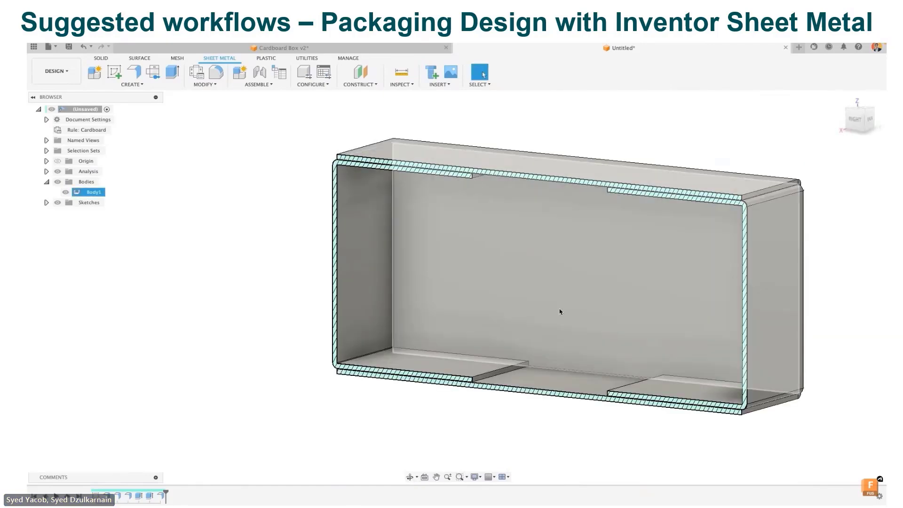
scroll(459, 347, "up", 2)
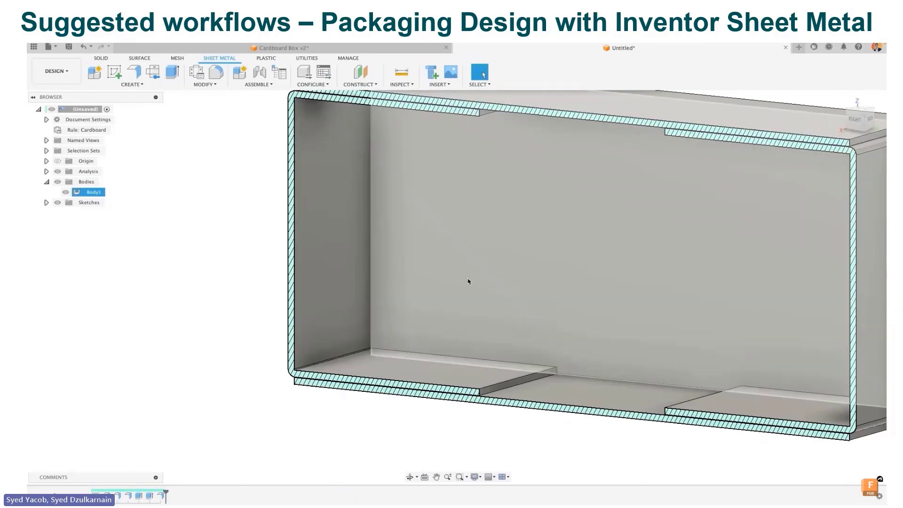
middle_click_drag(468, 281, 464, 286, "shift")
scroll(355, 254, "down", 5)
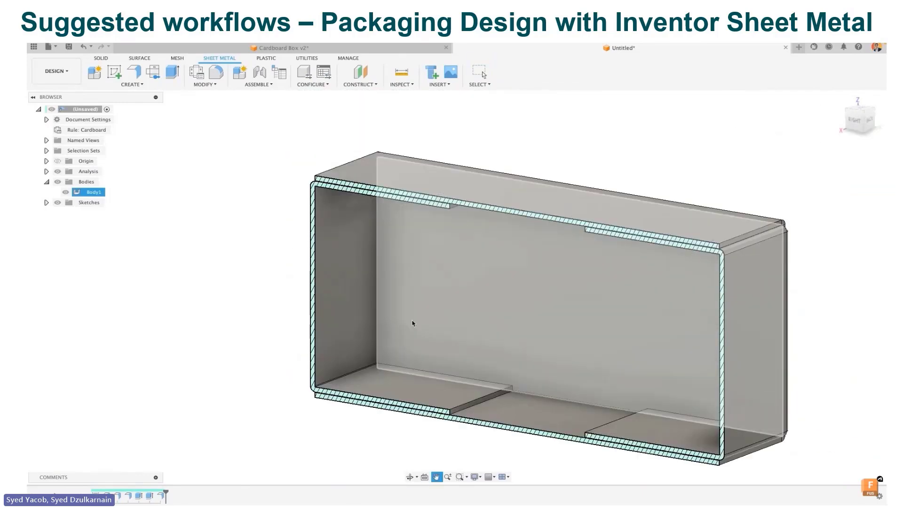
Preview a flange about 19.5 mm high on the inner vertical edge at the box's open corner and inspect its bend.
left_click(136, 75)
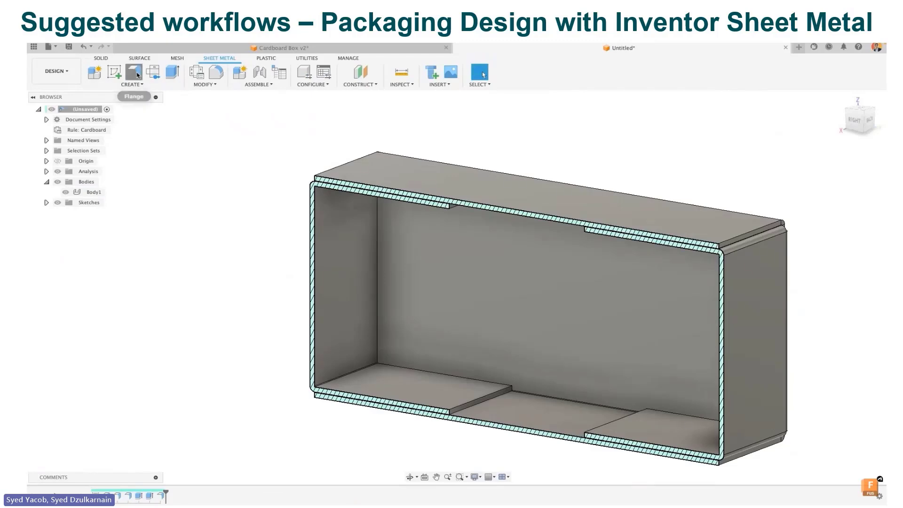
scroll(374, 286, "up", 3)
scroll(376, 295, "up", 5)
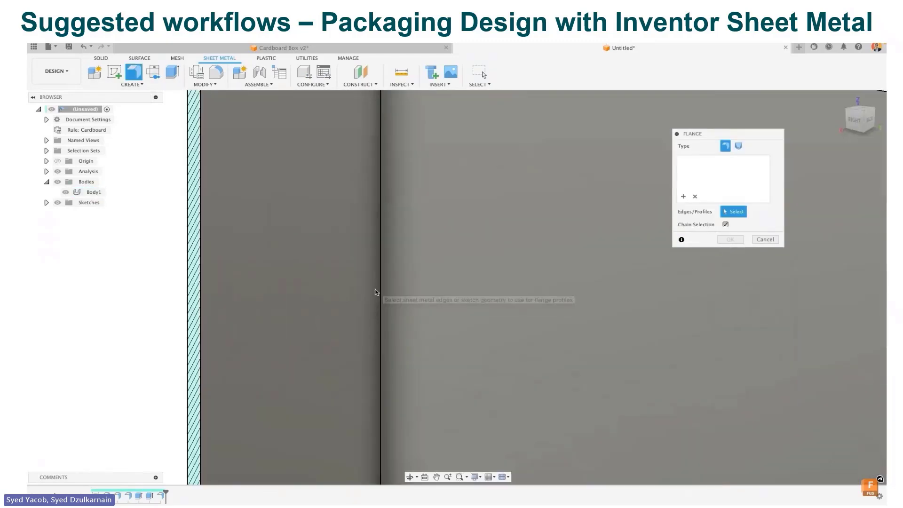
left_click(379, 297)
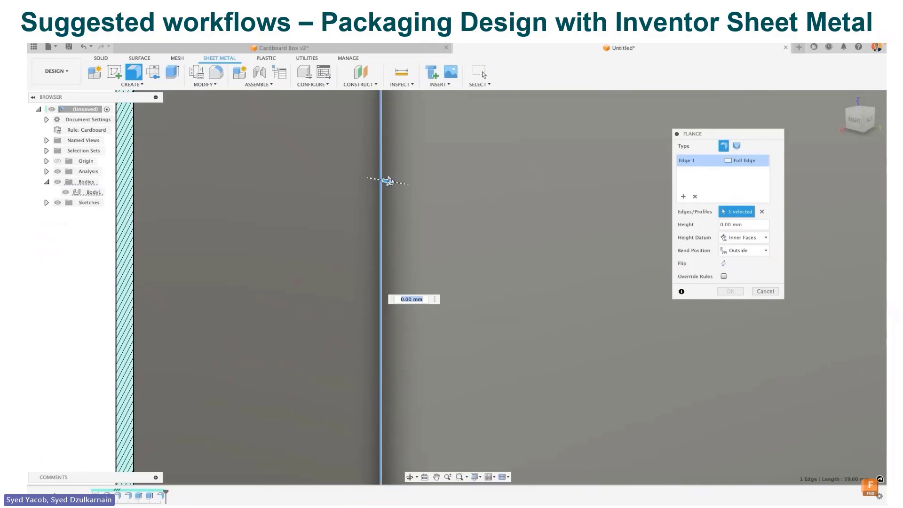
left_click_drag(388, 181, 557, 280)
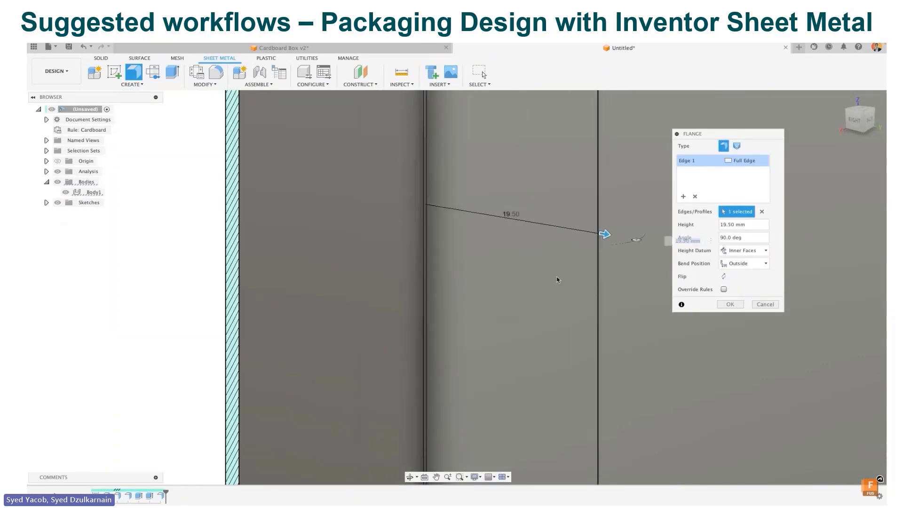
scroll(557, 279, "down", 5)
middle_click_drag(587, 254, 612, 277, "shift")
scroll(628, 259, "up", 5)
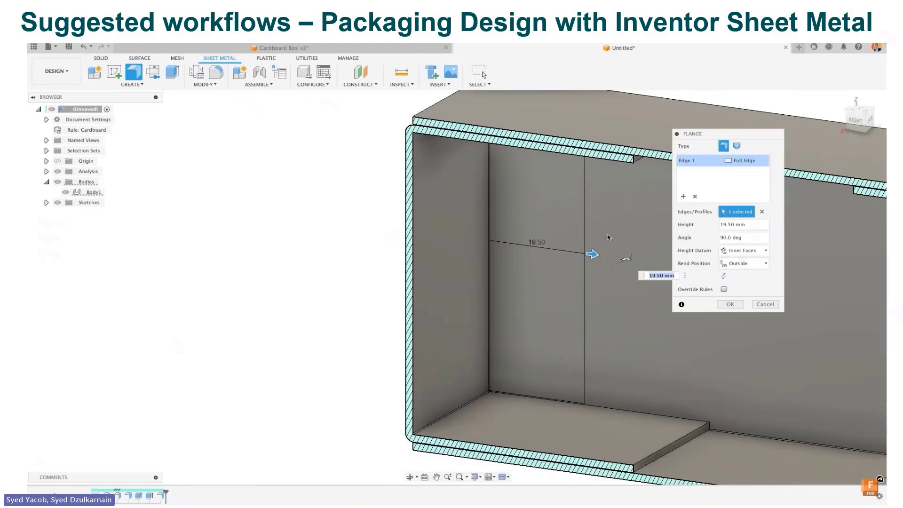
scroll(607, 237, "up", 6)
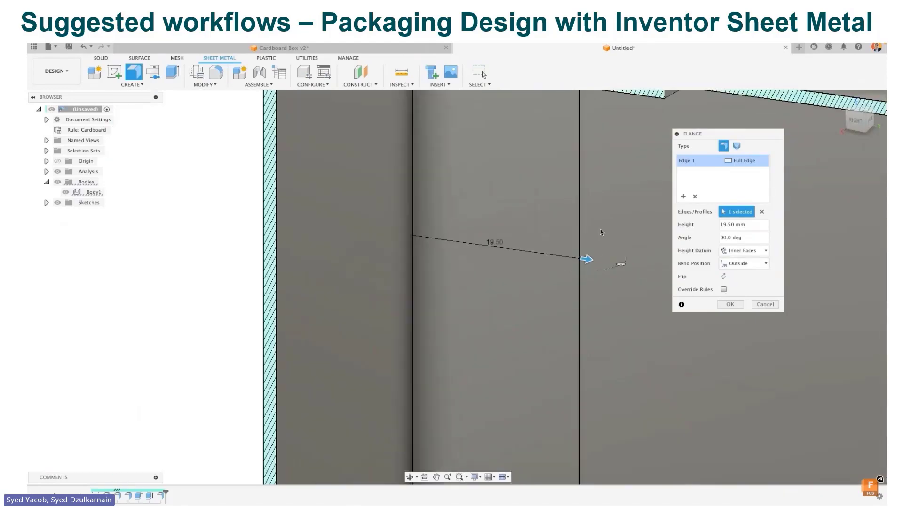
Set the glue flange's bend position to Inside, shorten its height freehand and create the flange.
scroll(600, 232, "down", 5)
left_click(748, 263)
left_click(745, 278)
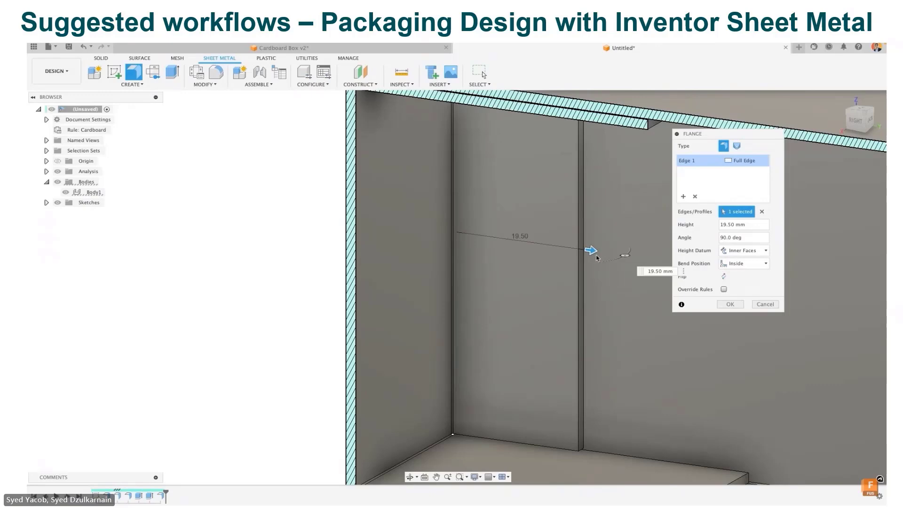
scroll(591, 251, "down", 5)
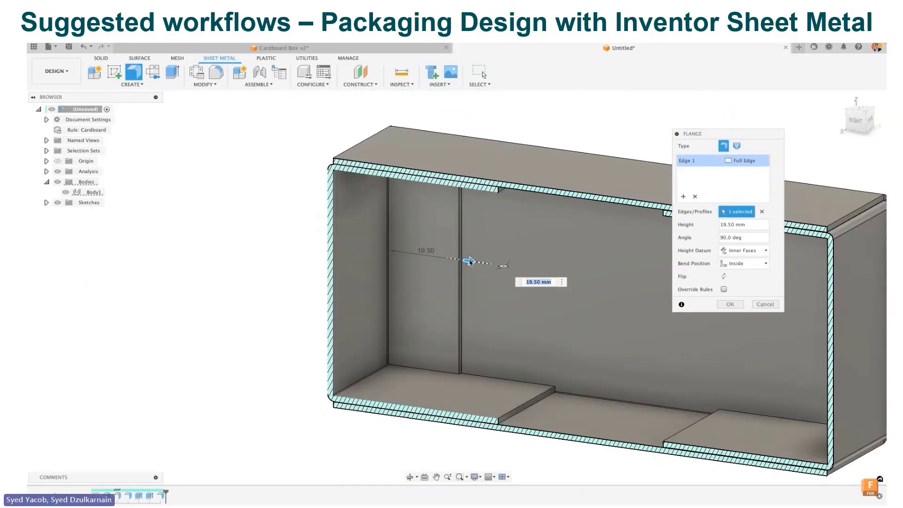
left_click_drag(469, 262, 404, 265)
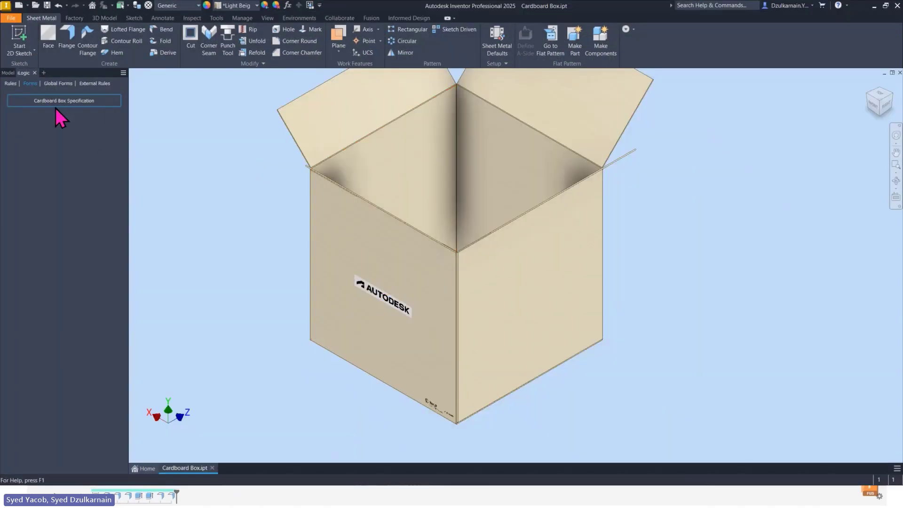
Switch to Inventor and look over the feature list and the Cardboard Box Specification form of Cardboard Box.ipt.
left_click(8, 73)
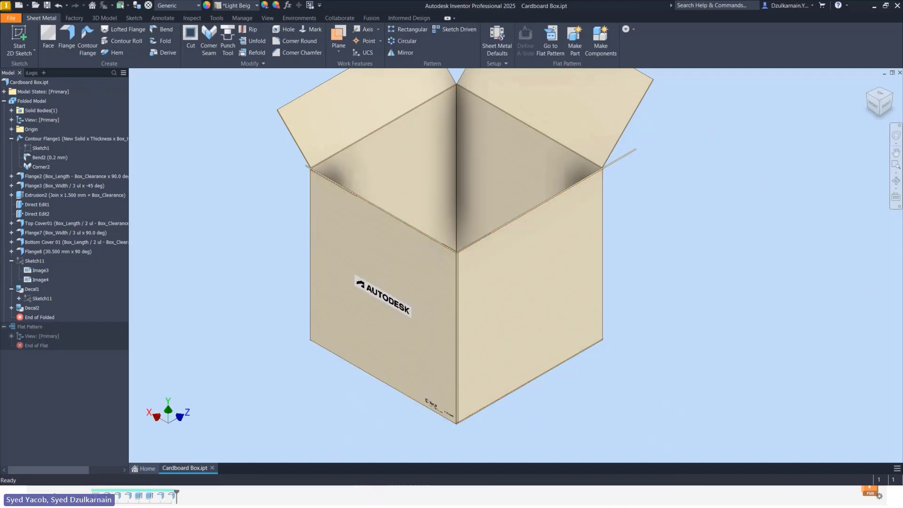
key("F2")
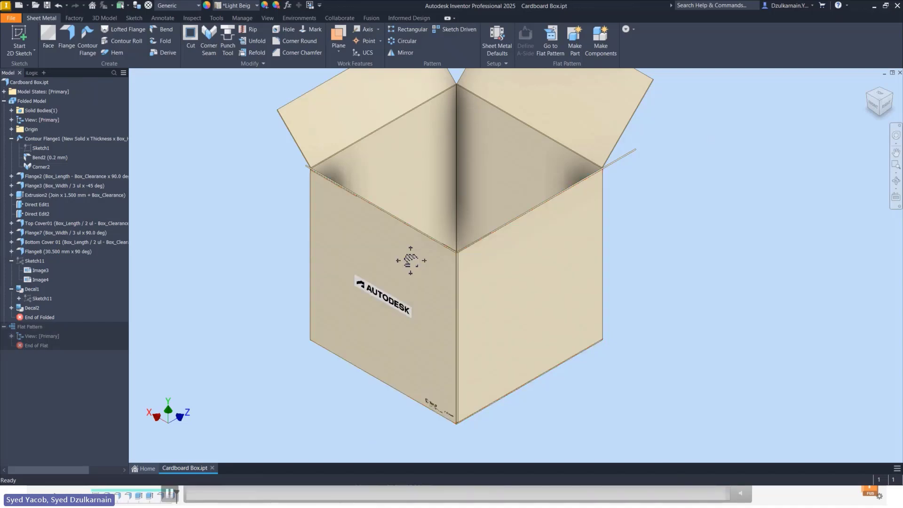
left_click_drag(409, 258, 406, 300)
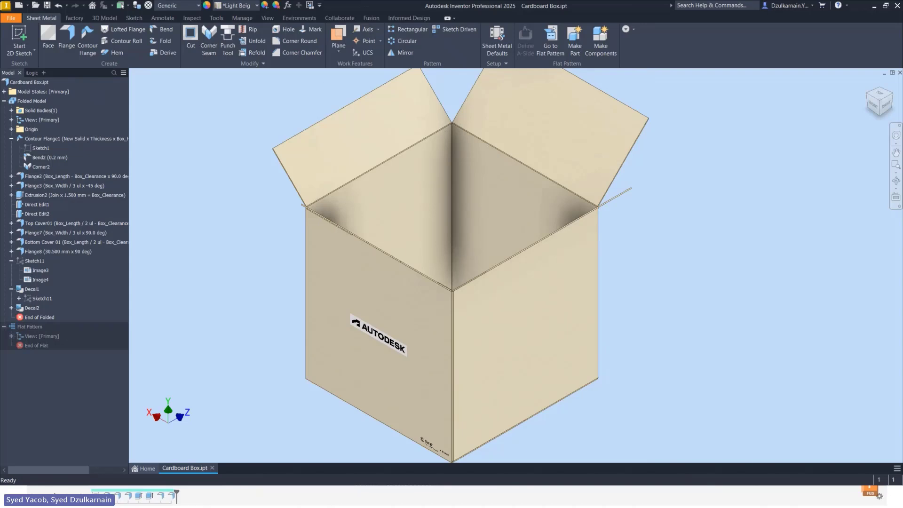
left_click_drag(105, 506, 146, 196)
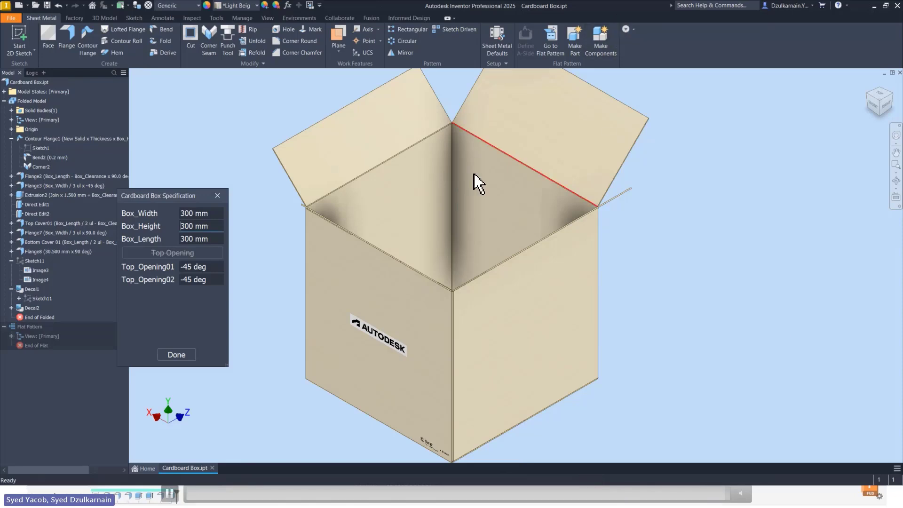
left_click_drag(164, 200, 181, 129)
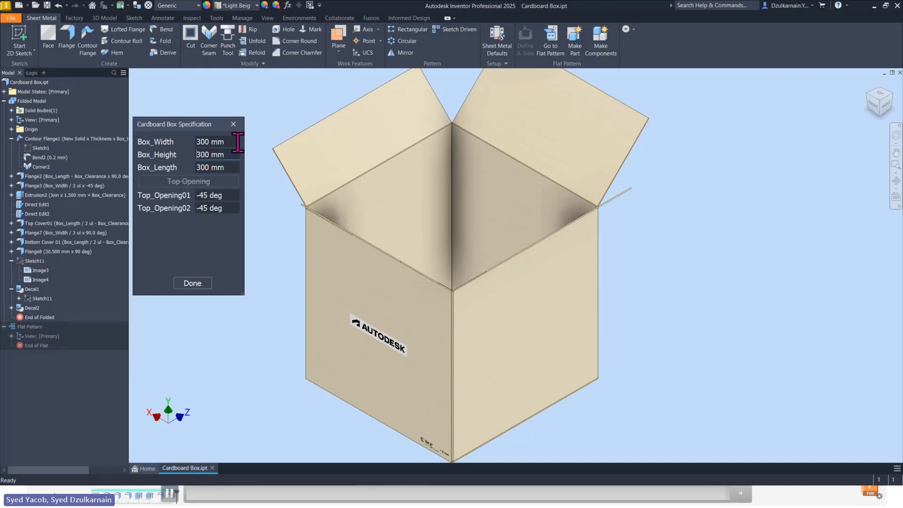
left_click(234, 125)
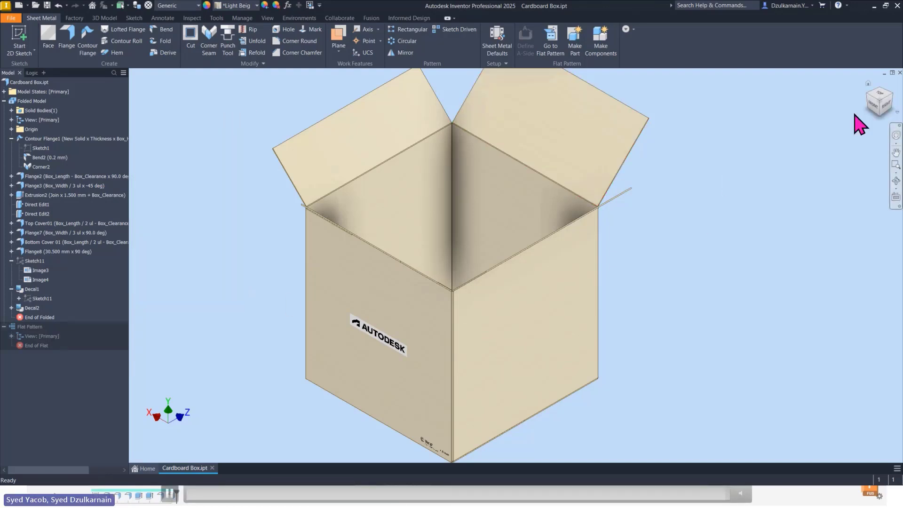
Open Contour Flange1's sketch for editing and move its Box_Width and Box_Length dimensions farther from the profile.
left_click(869, 83)
scroll(447, 284, "up", 5)
scroll(451, 282, "down", 6)
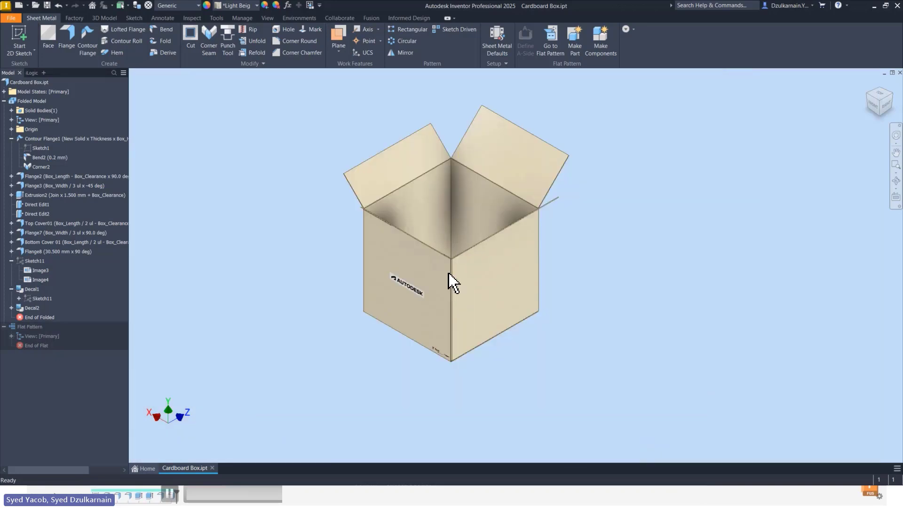
scroll(452, 284, "up", 4)
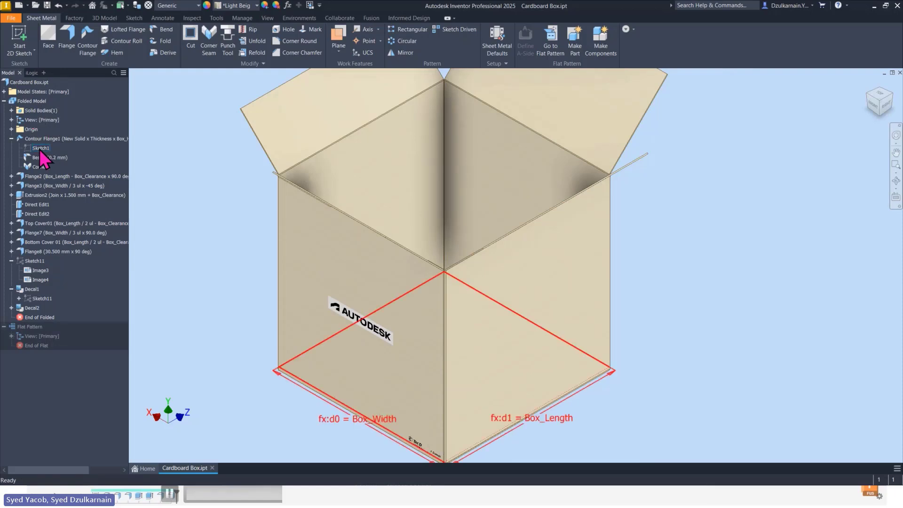
double_click(39, 149)
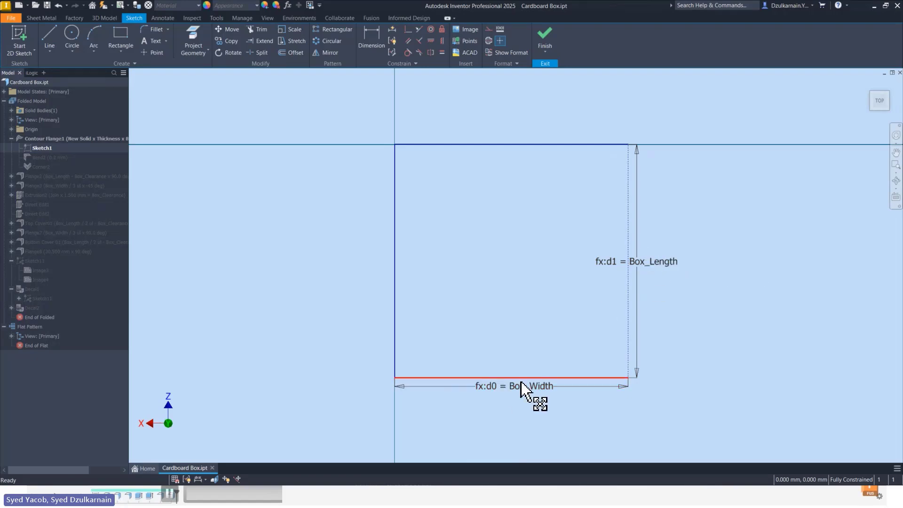
left_click_drag(521, 386, 520, 402)
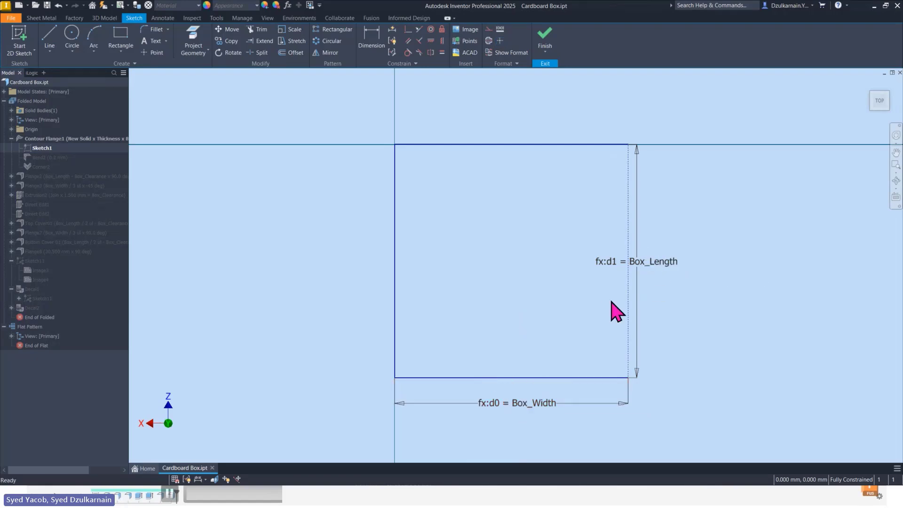
left_click_drag(637, 266, 703, 287)
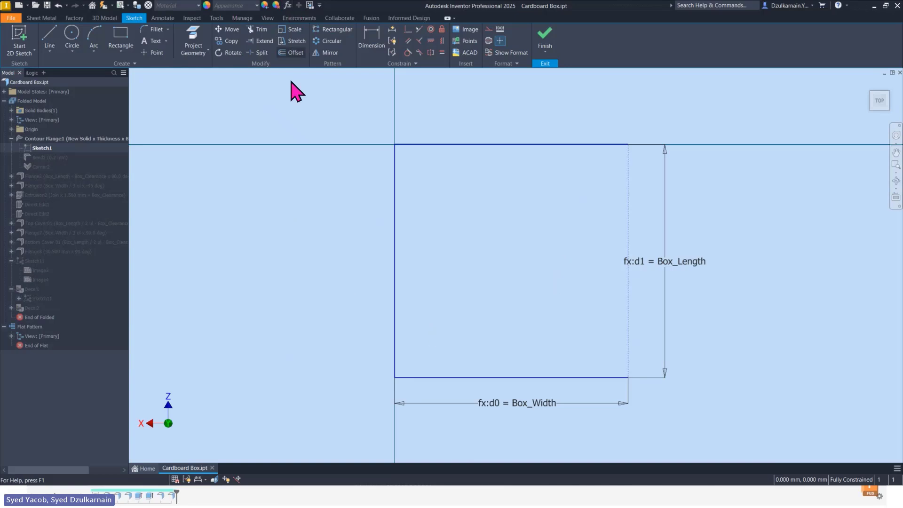
Review the part's sheet metal, model and user parameters with the parameter name column widened, and finish the sketch.
left_click(287, 5)
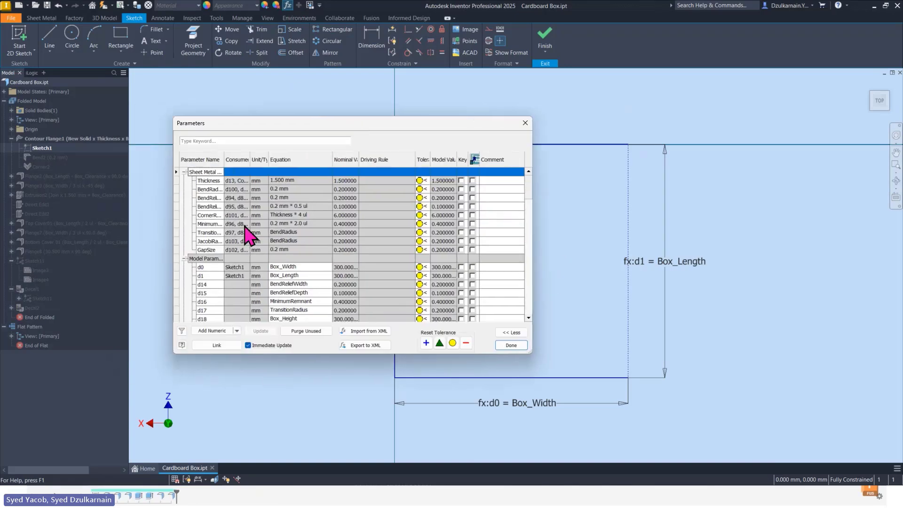
scroll(297, 282, "down", 3)
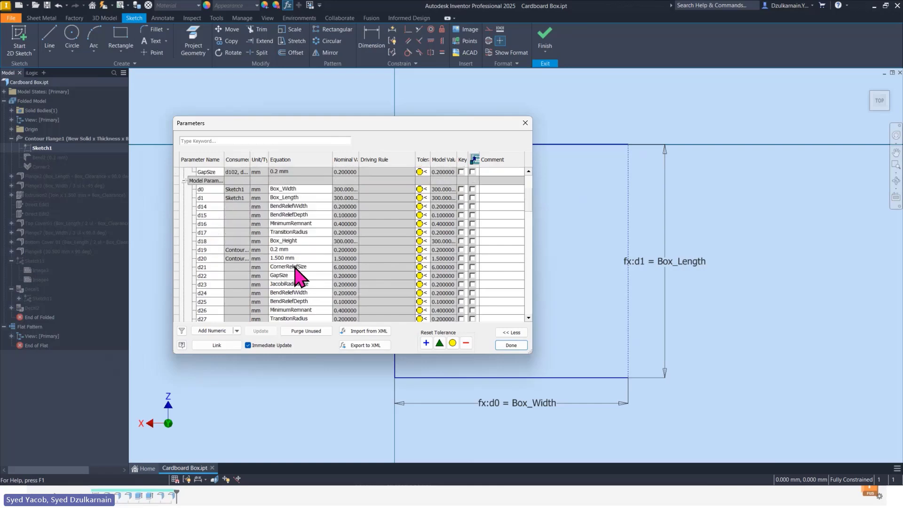
scroll(297, 209, "down", 5)
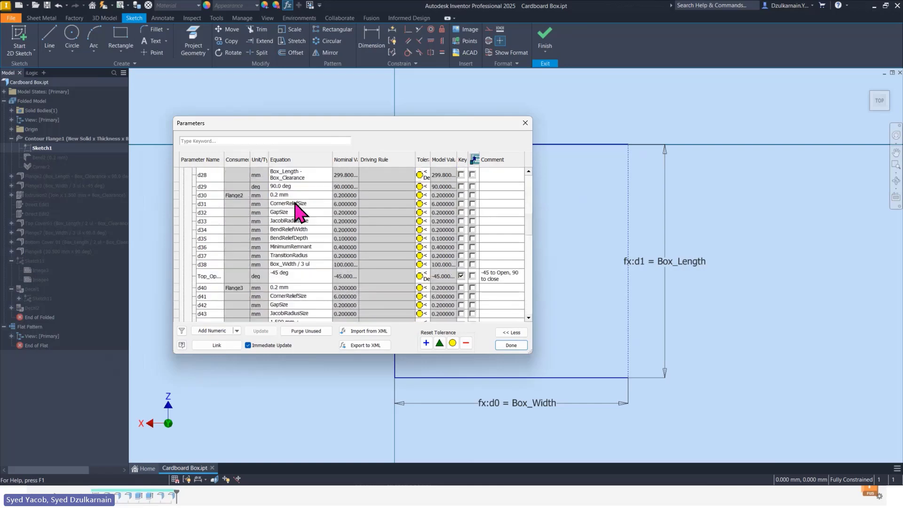
scroll(298, 211, "down", 15)
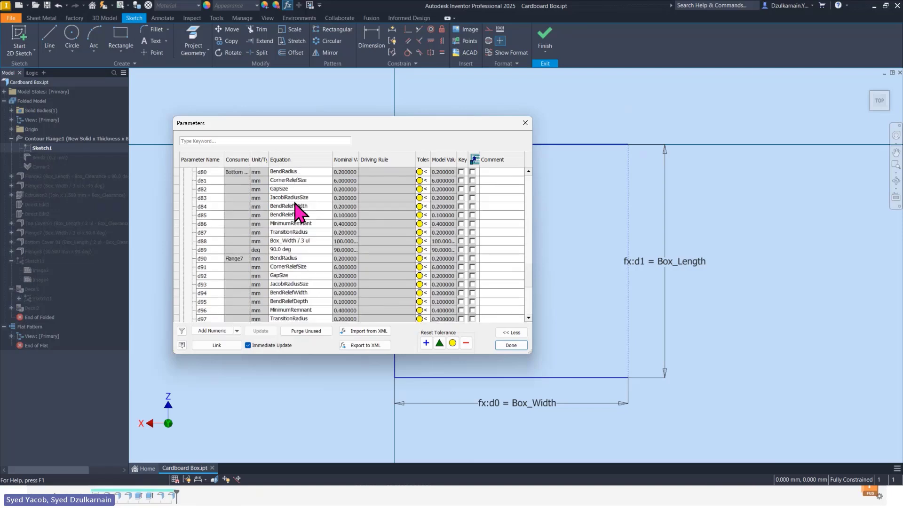
scroll(297, 212, "down", 7)
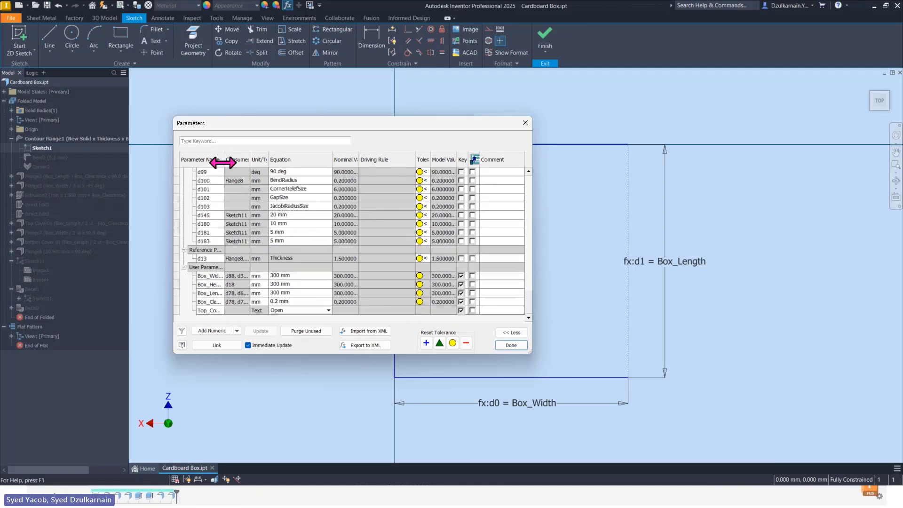
left_click_drag(223, 162, 247, 162)
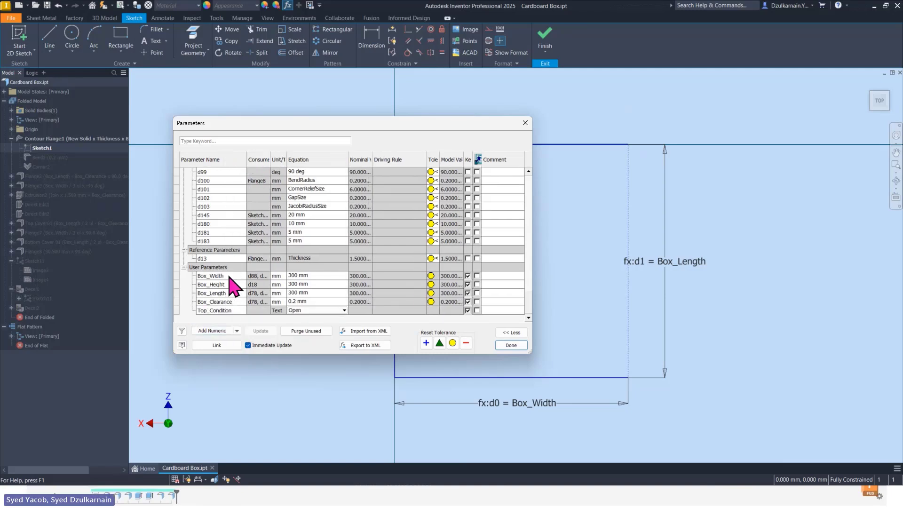
scroll(282, 240, "up", 10)
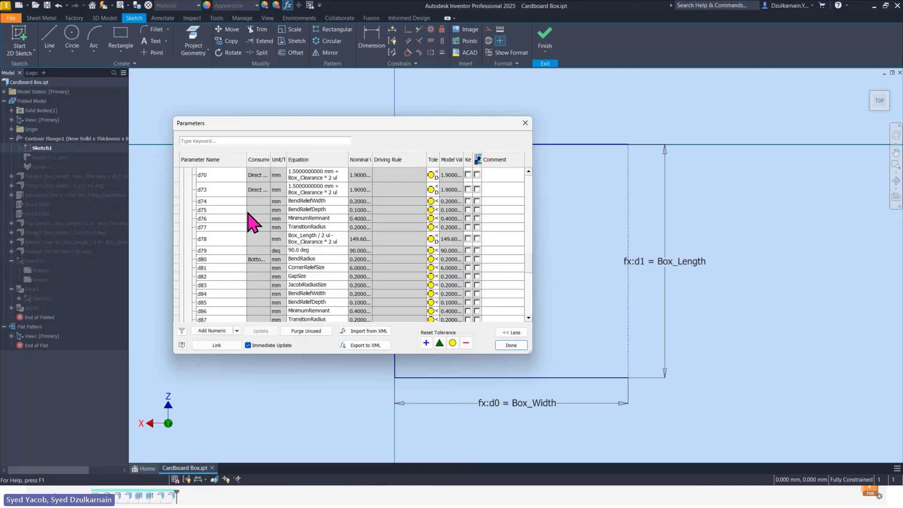
scroll(254, 224, "up", 12)
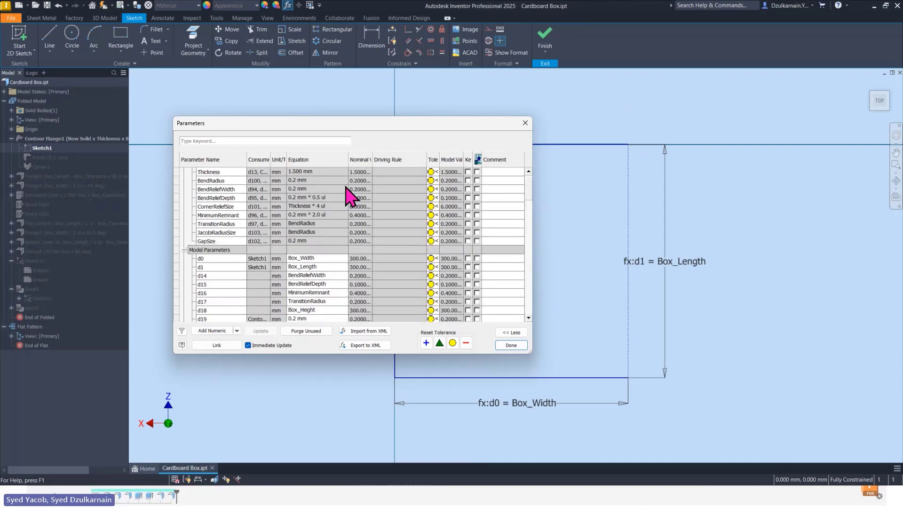
scroll(306, 198, "up", 1)
left_click(526, 122)
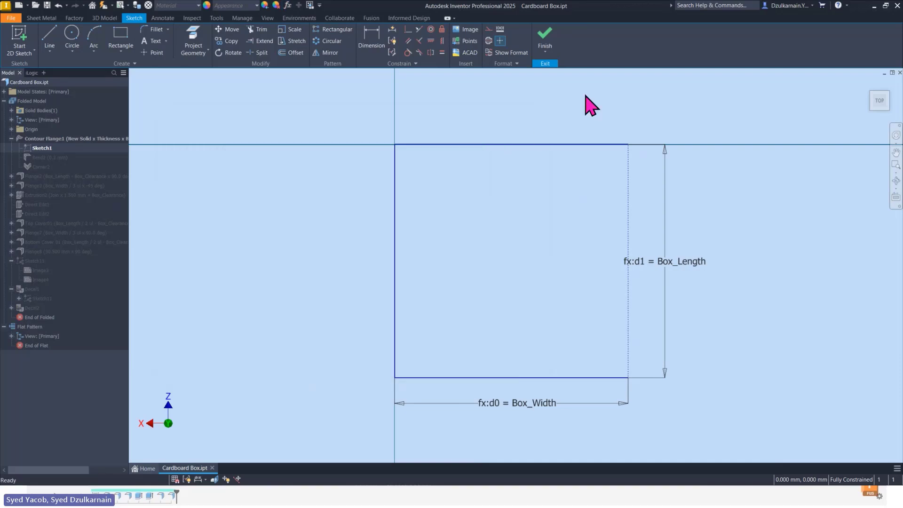
left_click(543, 34)
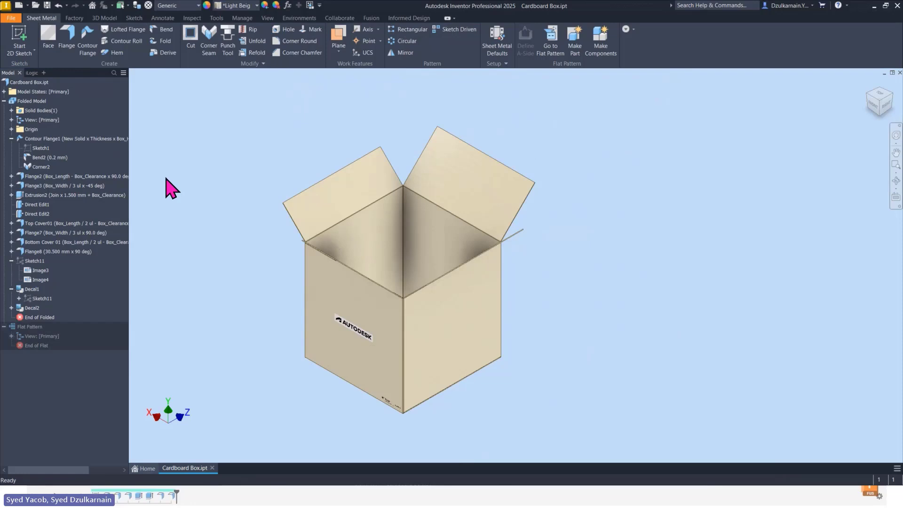
Open the iLogic form Cardboard Box Specification and arrange it beside the box so both are fully visible.
left_click(33, 74)
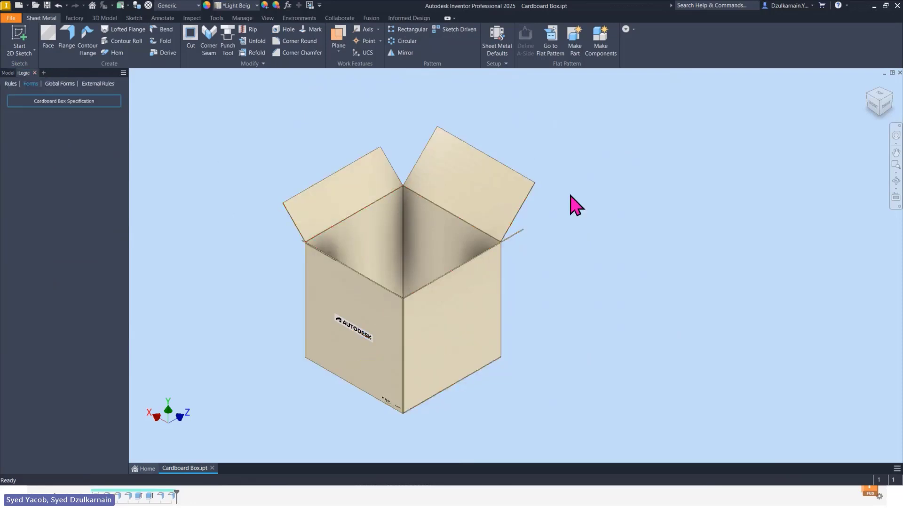
middle_click_drag(541, 217, 563, 219)
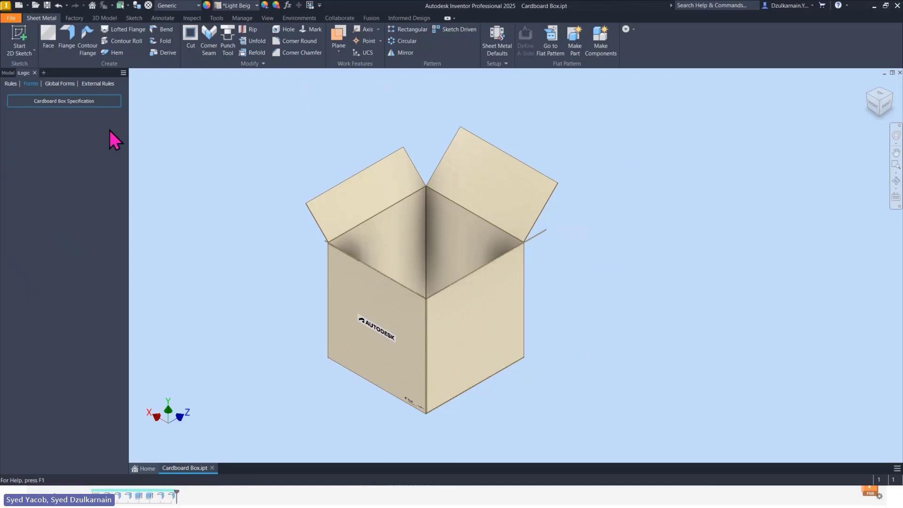
left_click(66, 102)
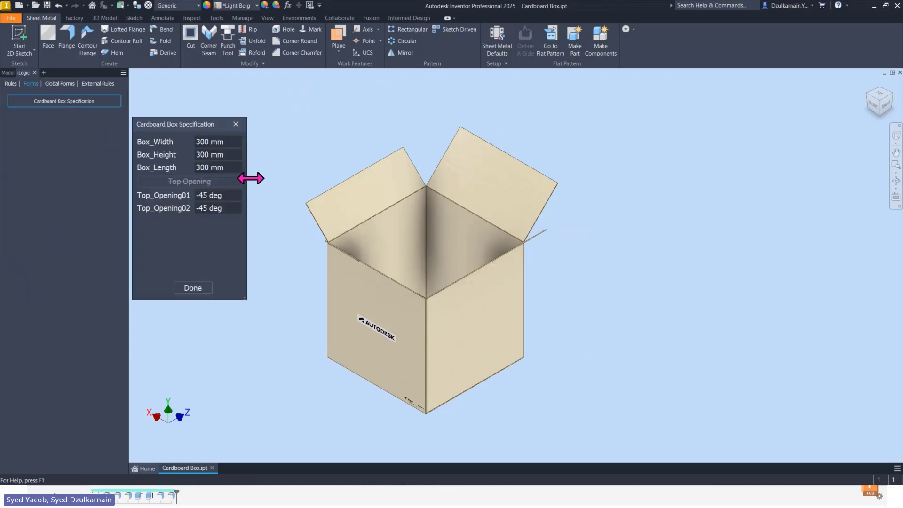
middle_click_drag(373, 238, 467, 209)
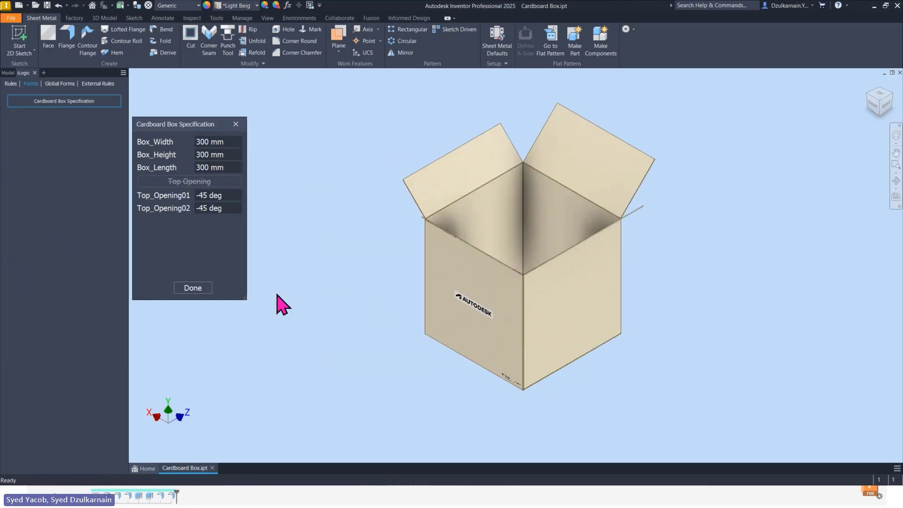
left_click_drag(169, 123, 163, 117)
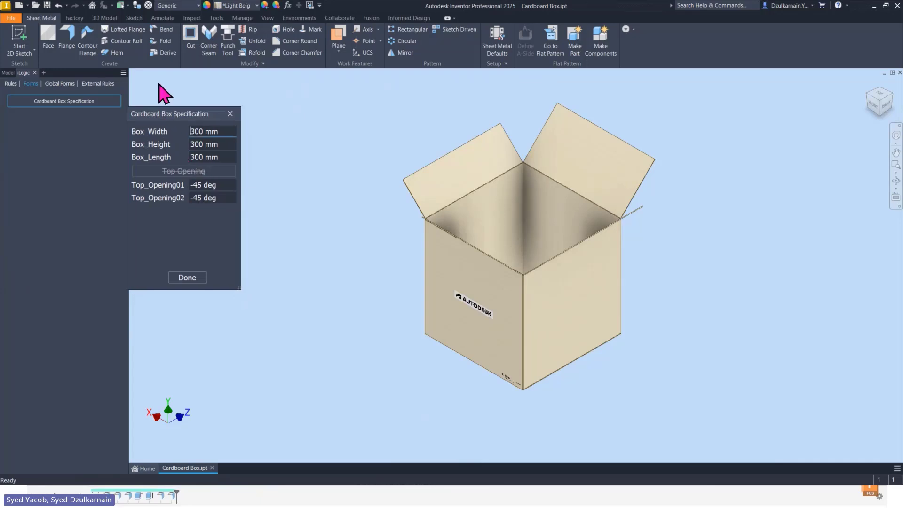
Close both top covers of the box by setting Top_Opening01 and Top_Opening02 to 90 deg in the form.
left_click_drag(168, 114, 171, 85)
mouse_move(206, 155)
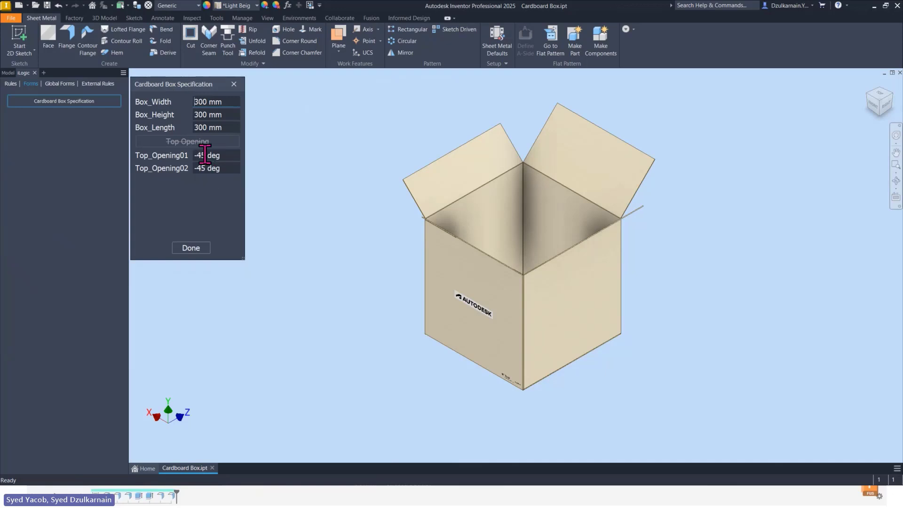
left_click_drag(205, 154, 173, 158)
type("90")
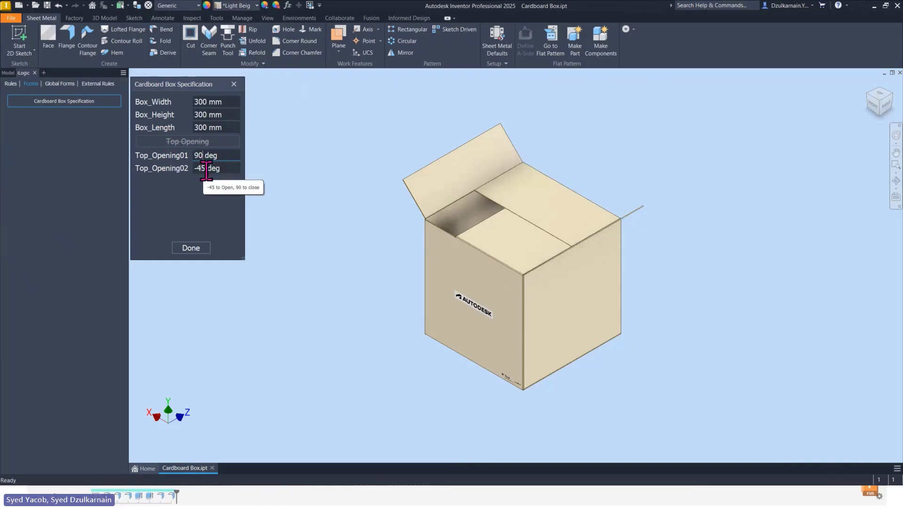
left_click_drag(206, 168, 146, 163)
type("90")
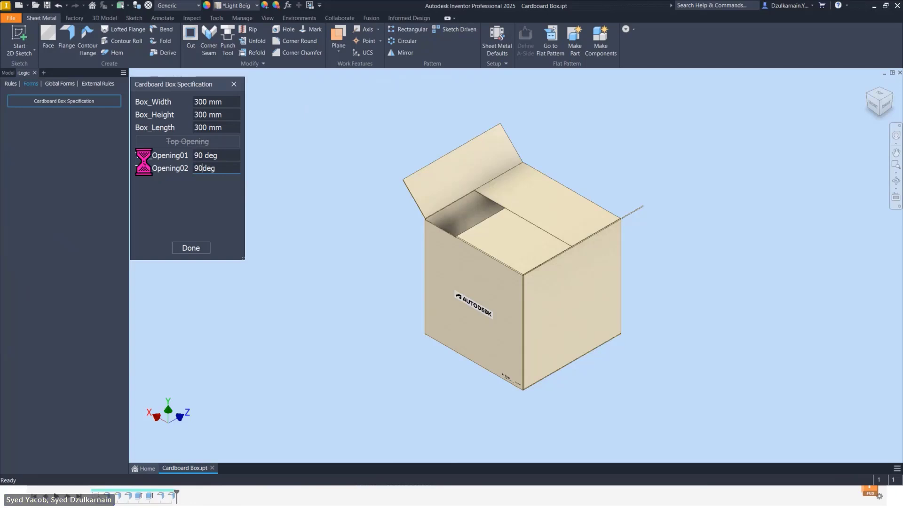
key("Return")
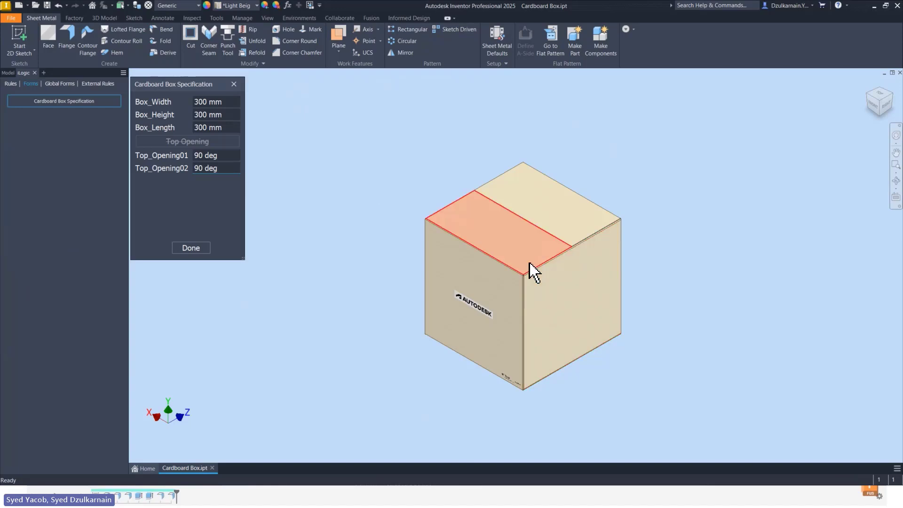
Resize the box through the form with Box_Width 500 mm and Box_Height 350 mm.
scroll(532, 268, "up", 3)
scroll(532, 269, "down", 3)
middle_click_drag(532, 268, 502, 260)
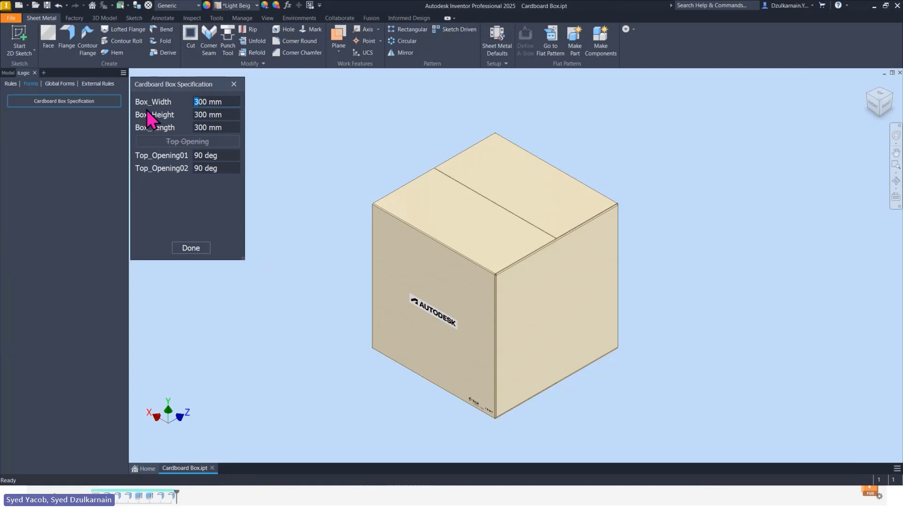
type("5")
key("Return")
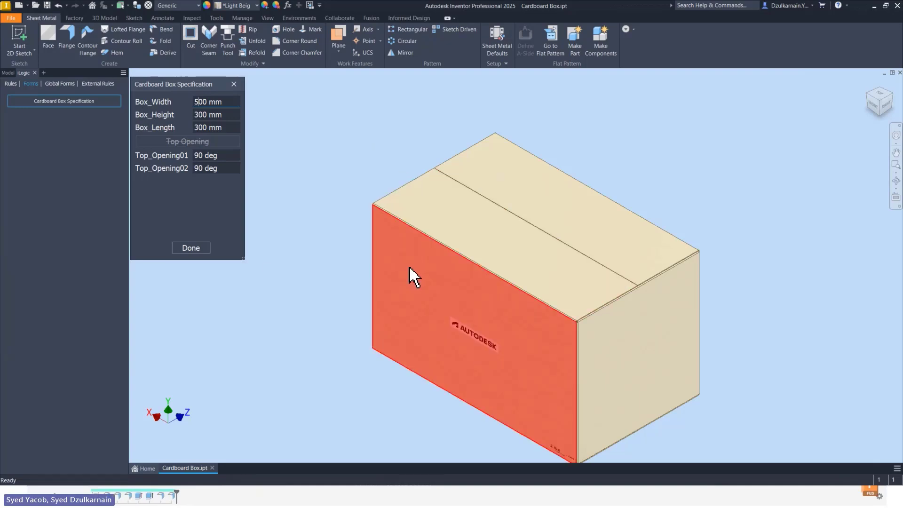
middle_click_drag(426, 271, 417, 260)
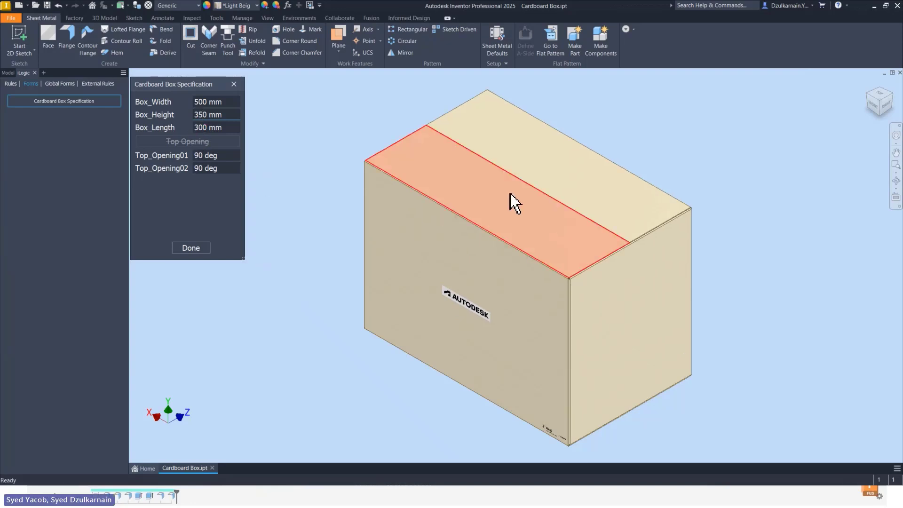
Set Box_Length to 500 mm, inspect the resized box up close, and close the Cardboard Box Specification form.
left_click_drag(208, 127, 127, 121)
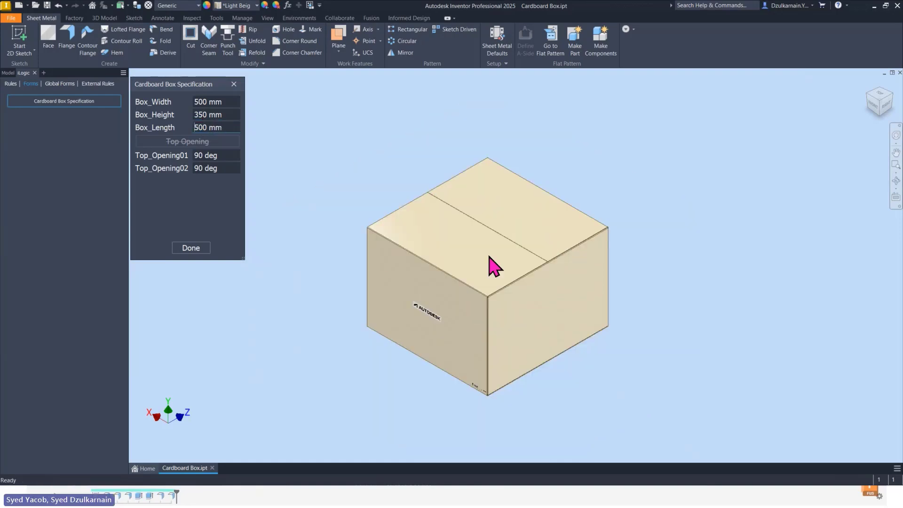
scroll(480, 254, "down", 3)
scroll(536, 271, "up", 5)
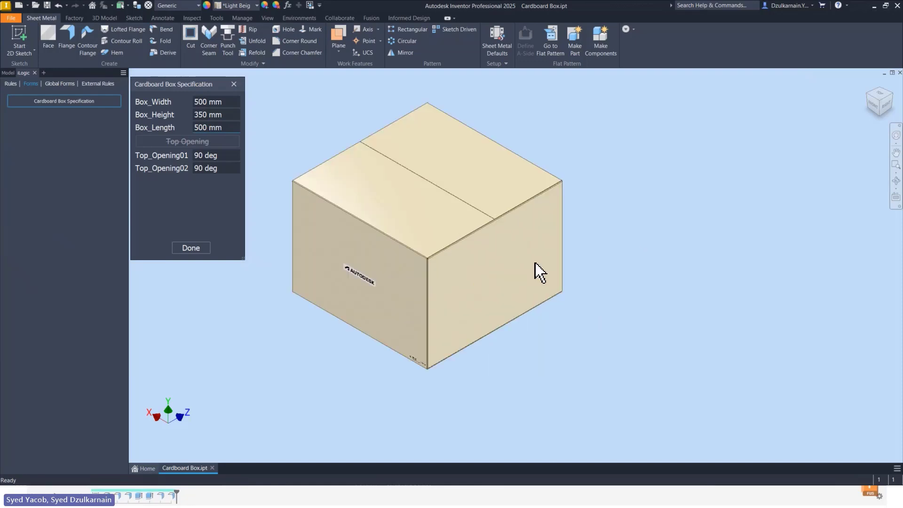
scroll(517, 267, "up", 3)
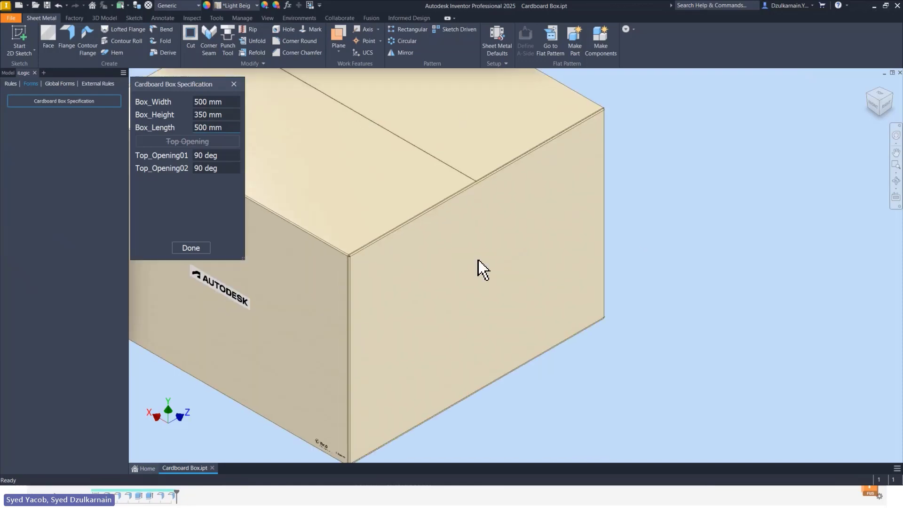
scroll(607, 232, "down", 4)
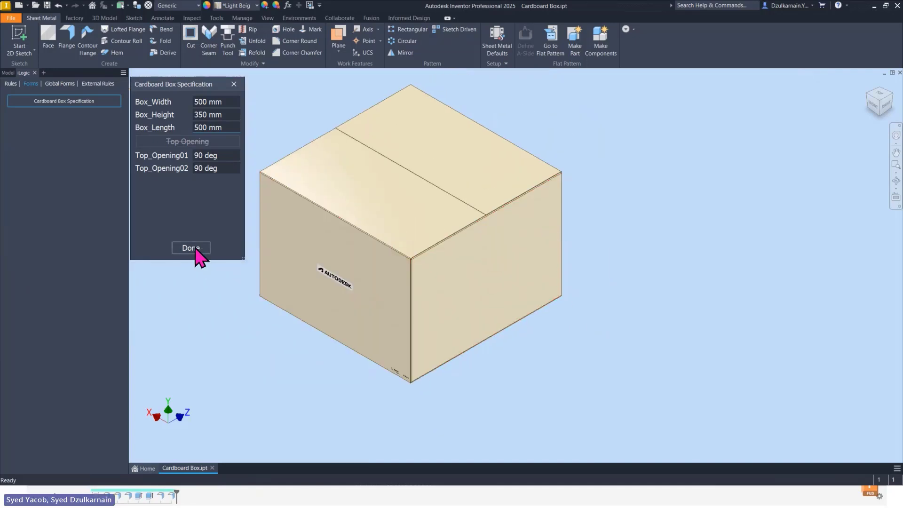
middle_click_drag(318, 205, 324, 232)
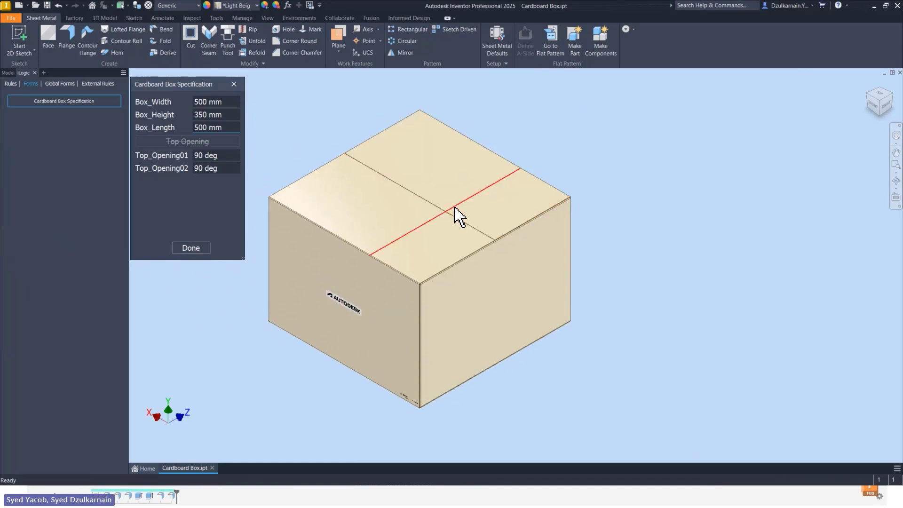
mouse_move(470, 229)
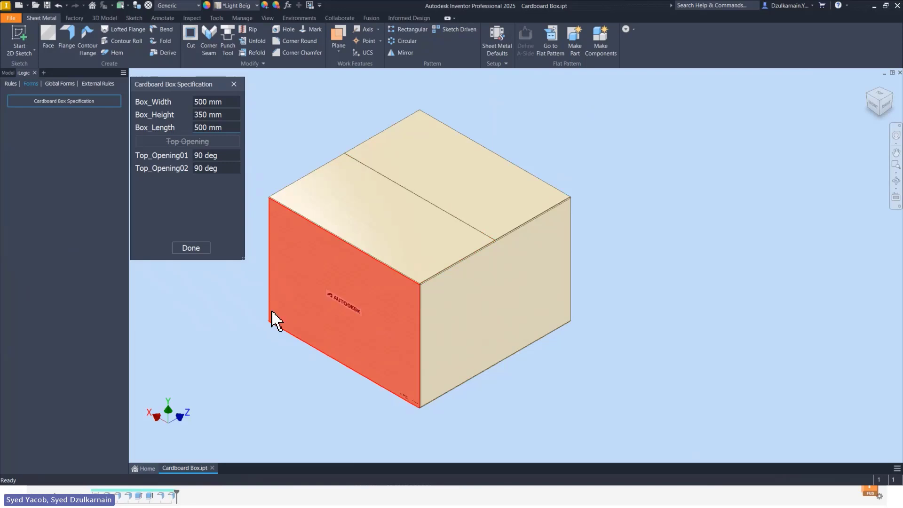
left_click(233, 85)
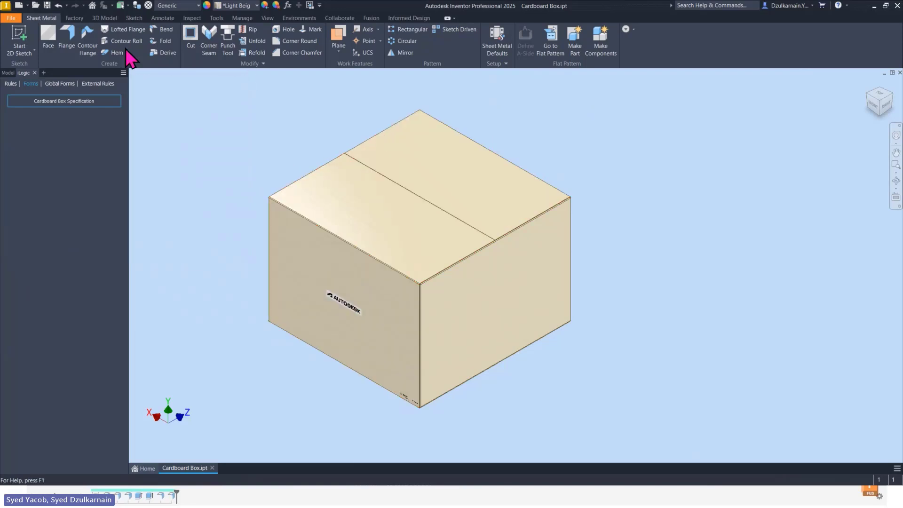
Look over the available materials, and calculate the physical properties in Cardboard Box.ipt's iProperties to read the mass.
left_click(184, 6)
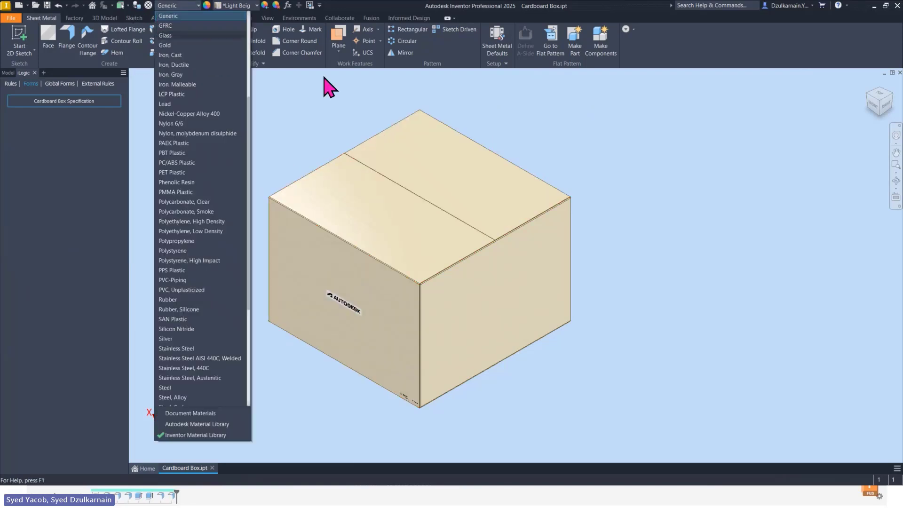
left_click(320, 113)
left_click(9, 73)
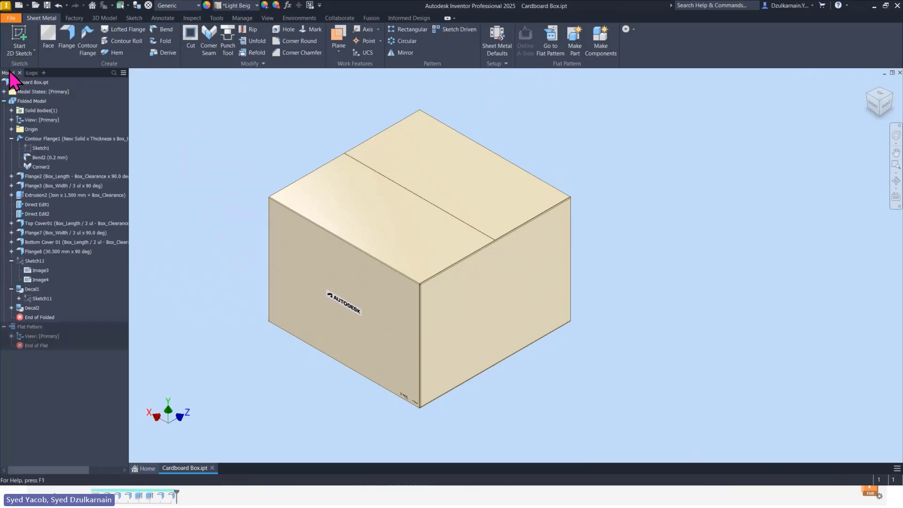
left_click(39, 83)
right_click(33, 83)
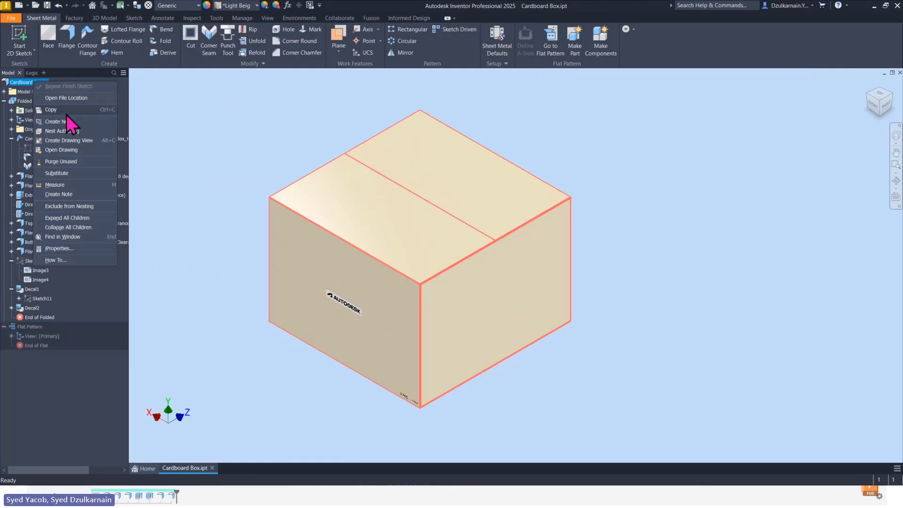
left_click(153, 245)
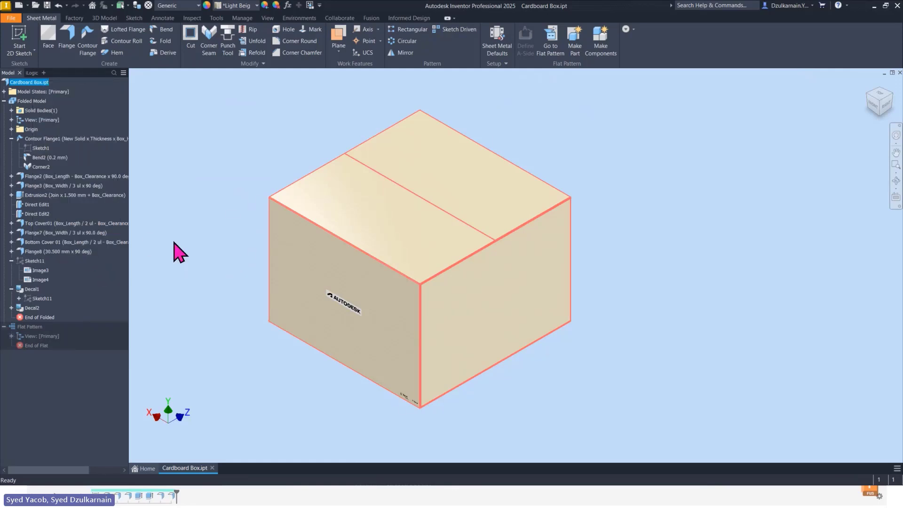
left_click_drag(257, 179, 764, 97)
left_click(743, 103)
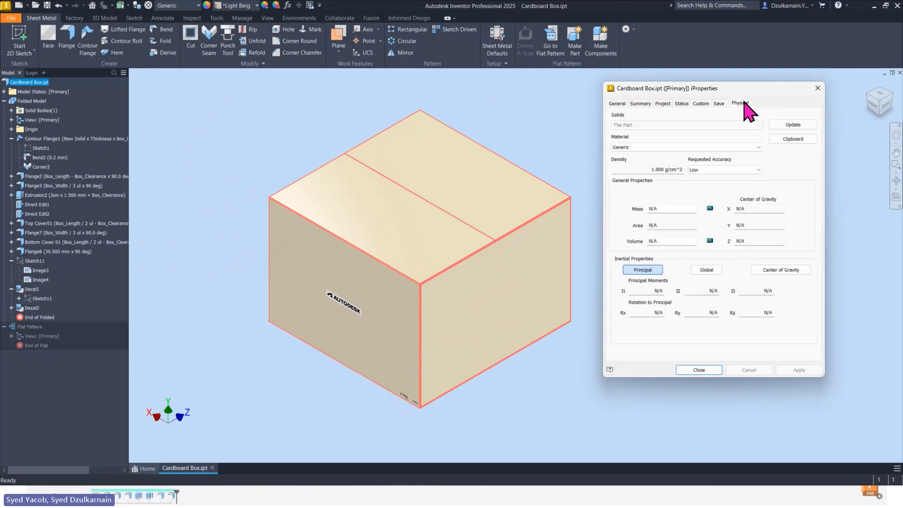
left_click(795, 125)
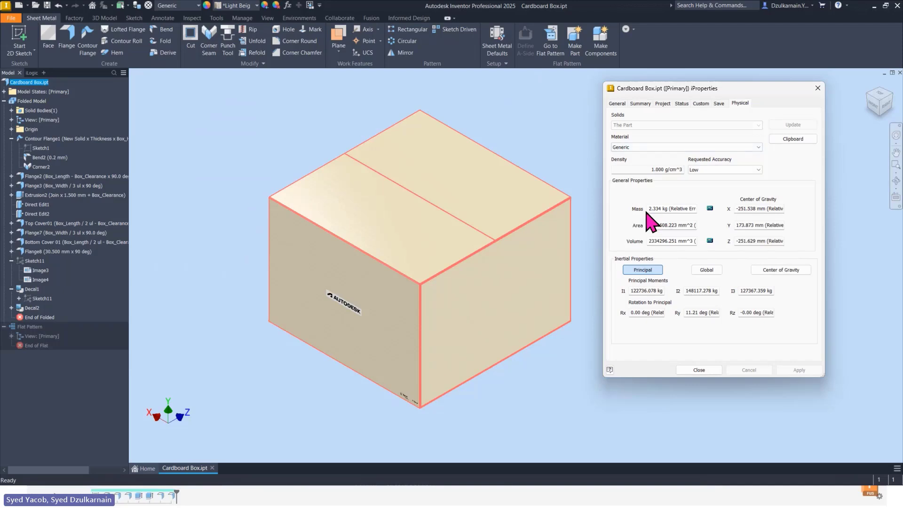
left_click_drag(648, 210, 667, 210)
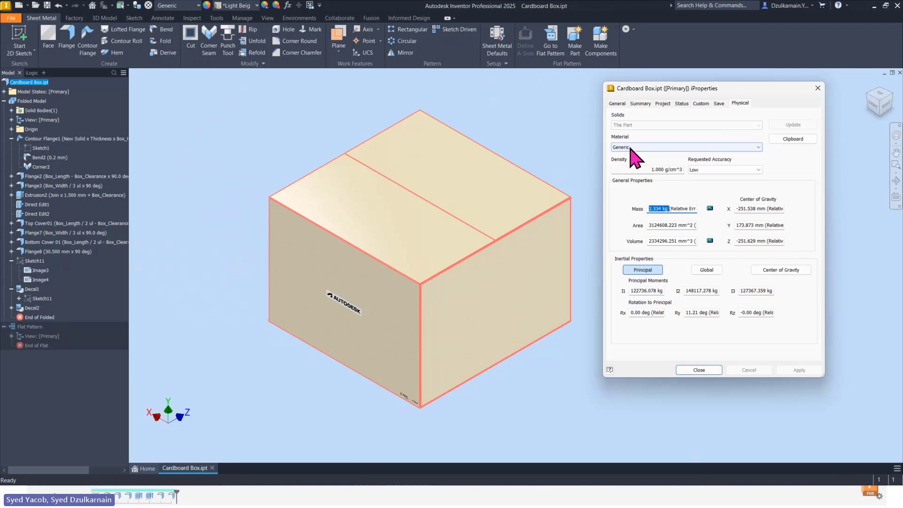
Browse the material choices in the physical iProperties while keeping Generic, and close the dialog.
left_click(737, 145)
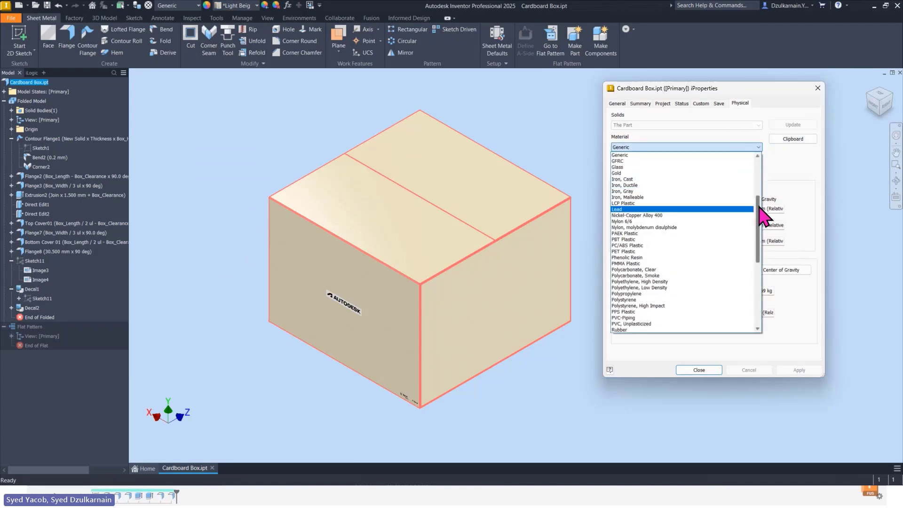
left_click_drag(759, 208, 755, 156)
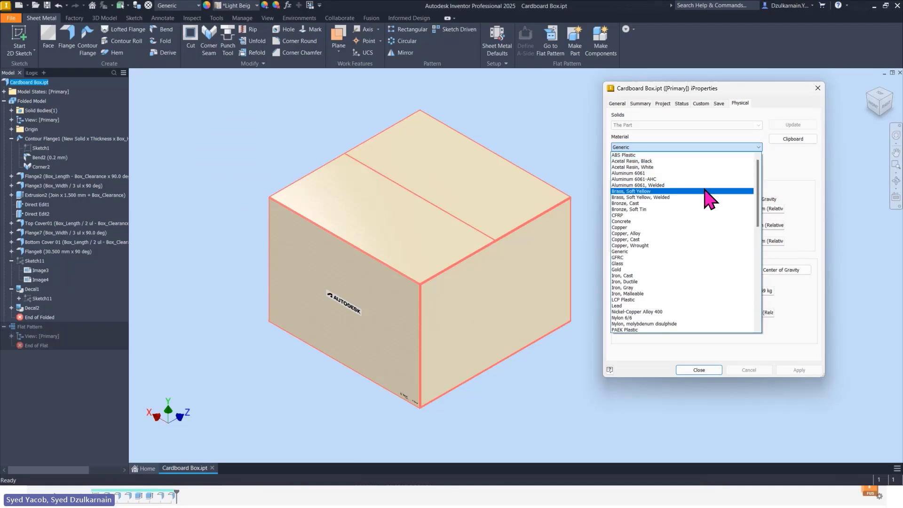
scroll(701, 191, "down", 5)
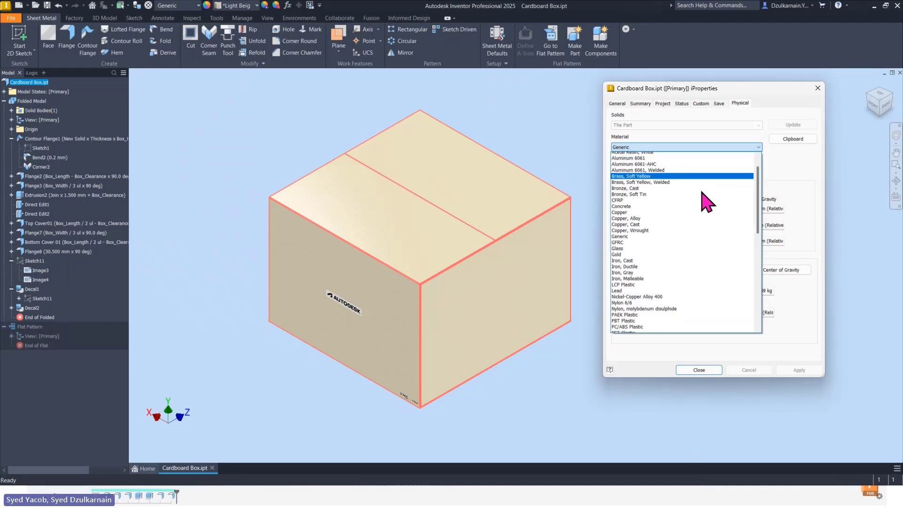
left_click(785, 172)
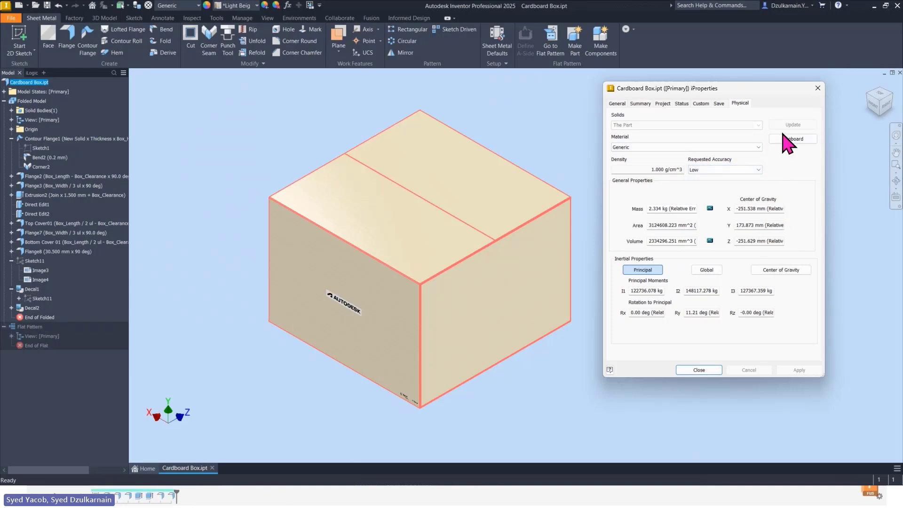
left_click(818, 88)
key("Escape")
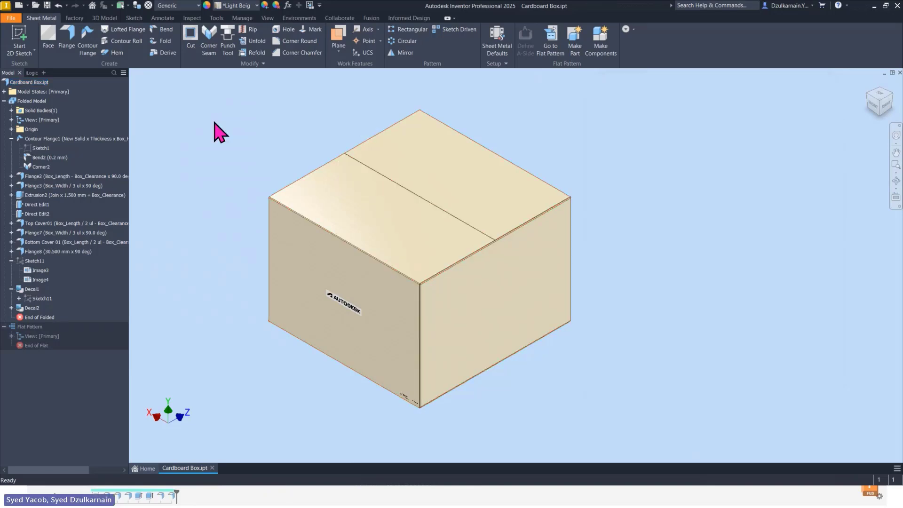
Reopen the Cardboard Box Specification form, set Box_Length to 800 mm, and close the form.
left_click(30, 74)
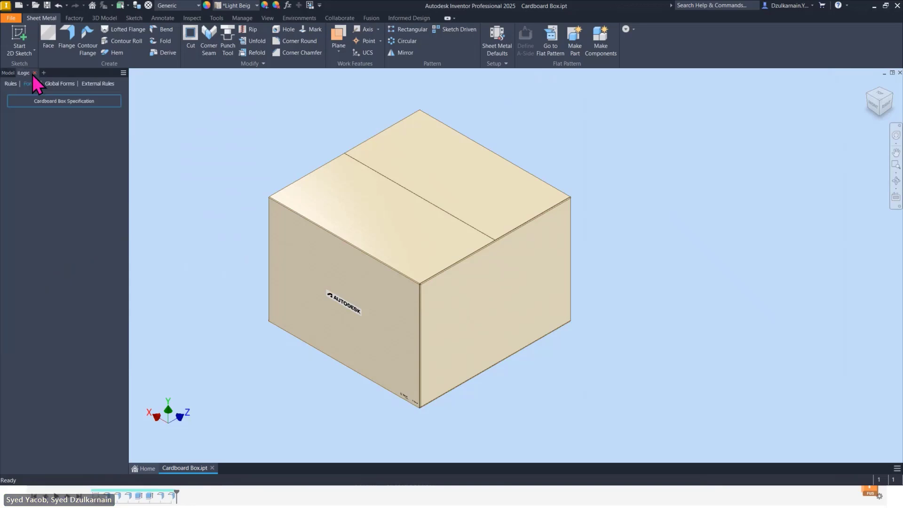
left_click(64, 104)
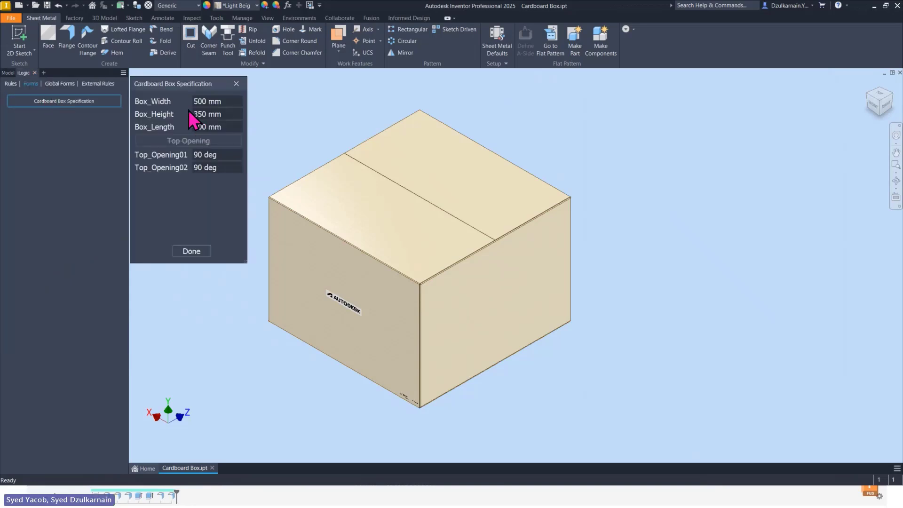
left_click_drag(201, 127, 193, 127)
type("8")
key("Return")
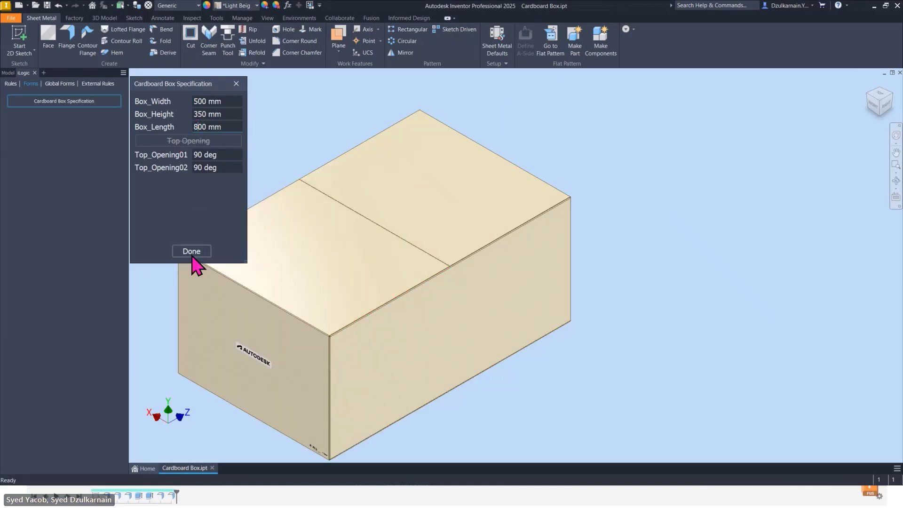
left_click(191, 252)
middle_click_drag(242, 252, 353, 228)
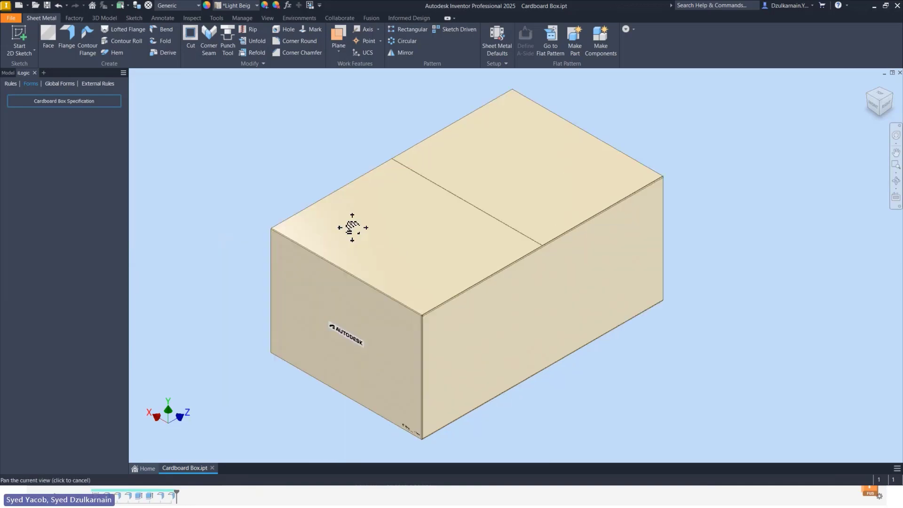
Recalculate the physical iProperties for the lengthened box, check its mass, and close the dialog.
left_click(33, 74)
right_click(29, 84)
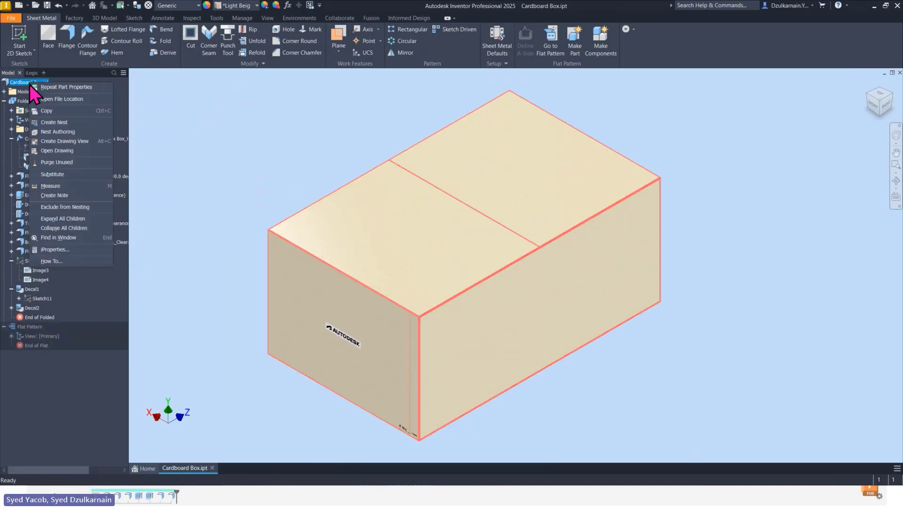
left_click(80, 249)
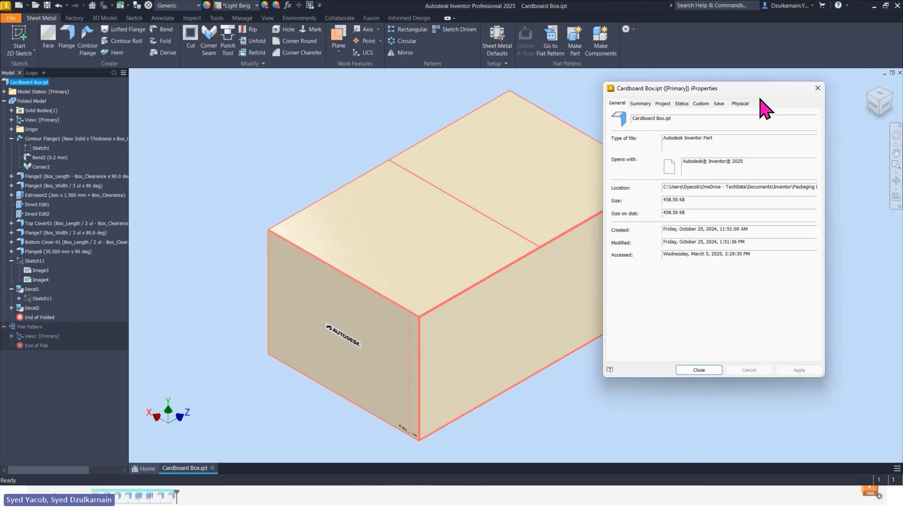
left_click(740, 103)
left_click(795, 124)
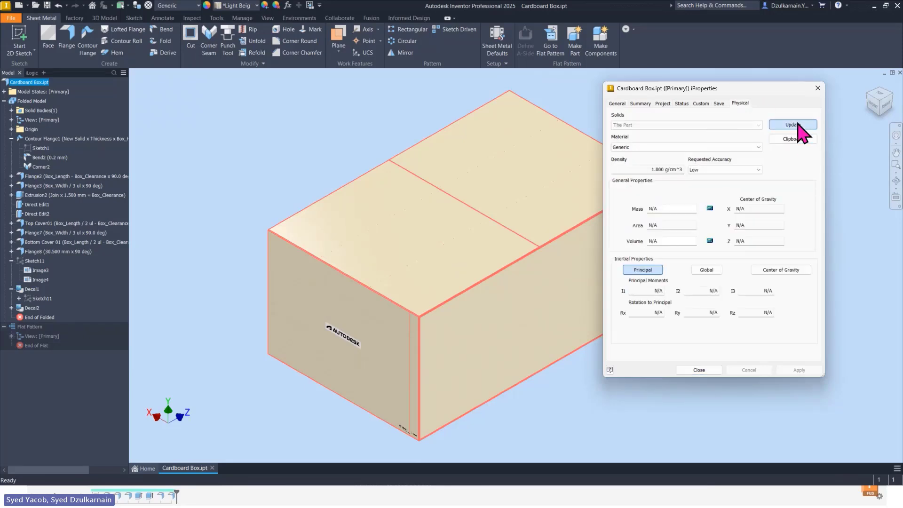
double_click(663, 209)
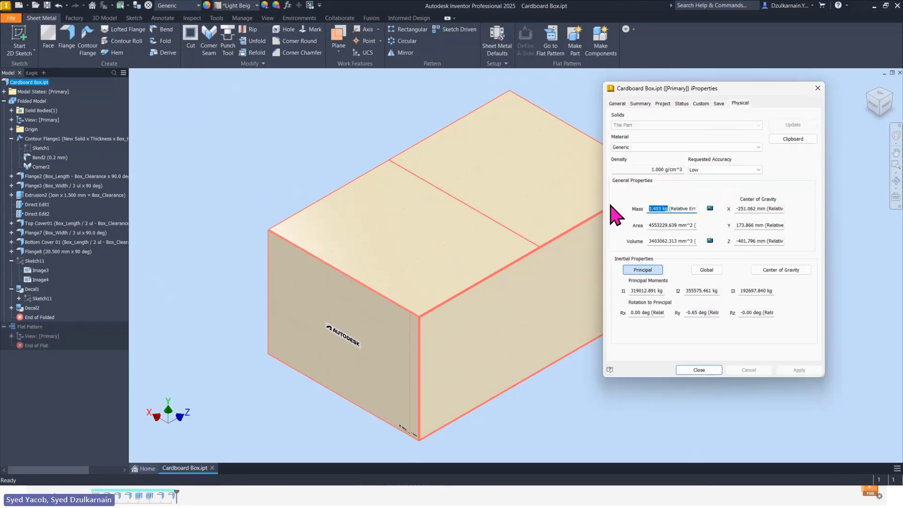
left_click(818, 88)
middle_click_drag(547, 331, 524, 322)
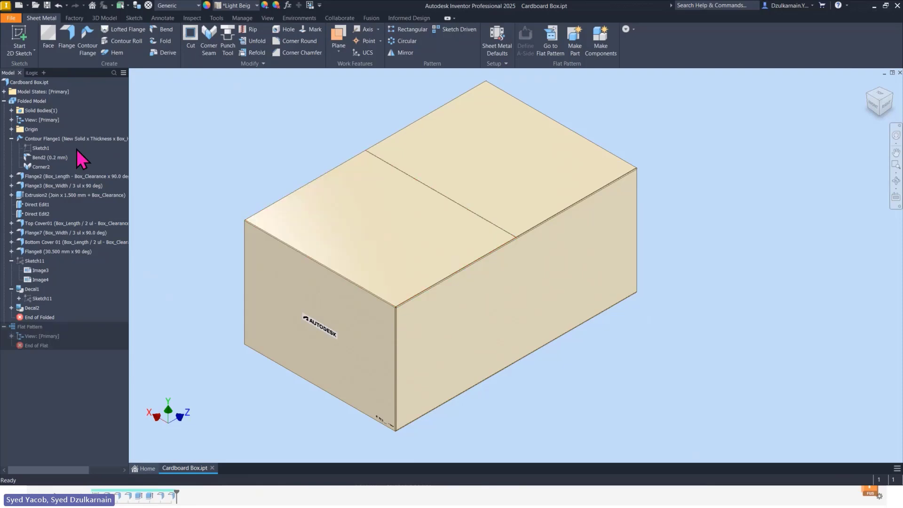
Create a drawing from Cardboard Box.ipt with a Right-oriented base view at 1:4 scale, showing hidden lines.
right_click(30, 82)
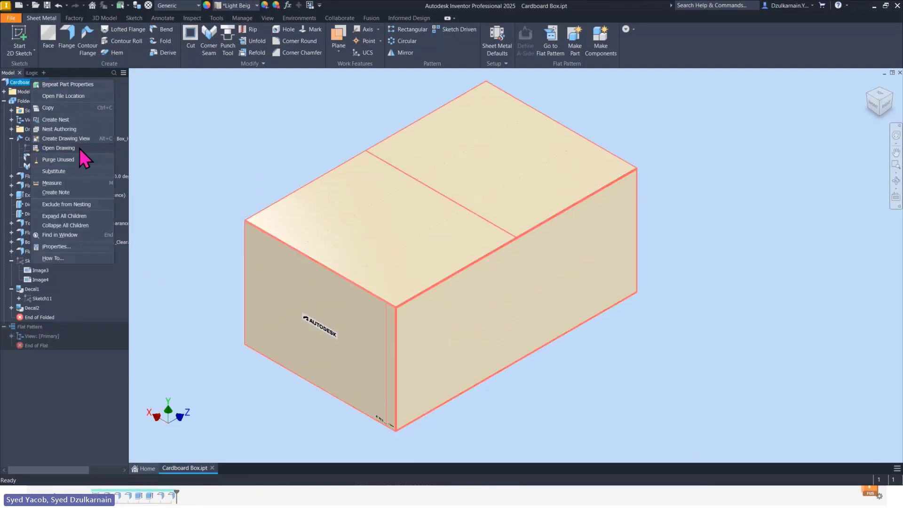
left_click(50, 138)
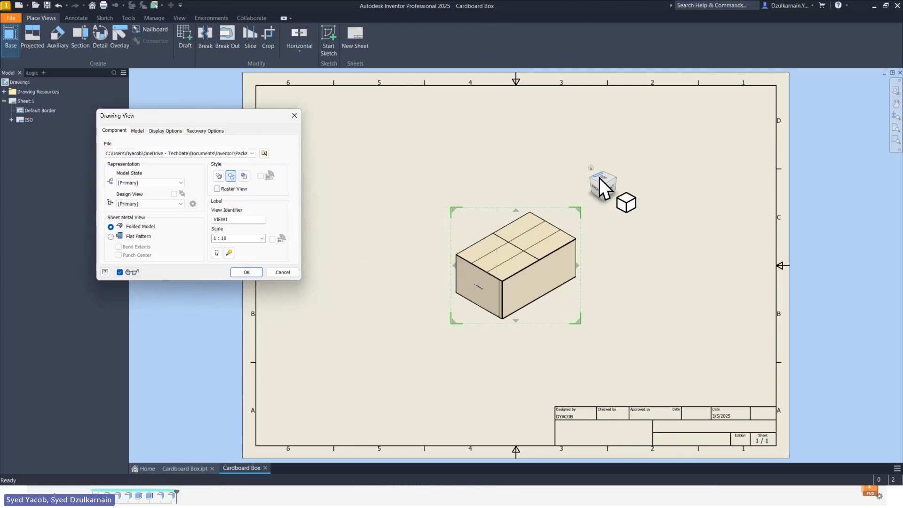
left_click(609, 191)
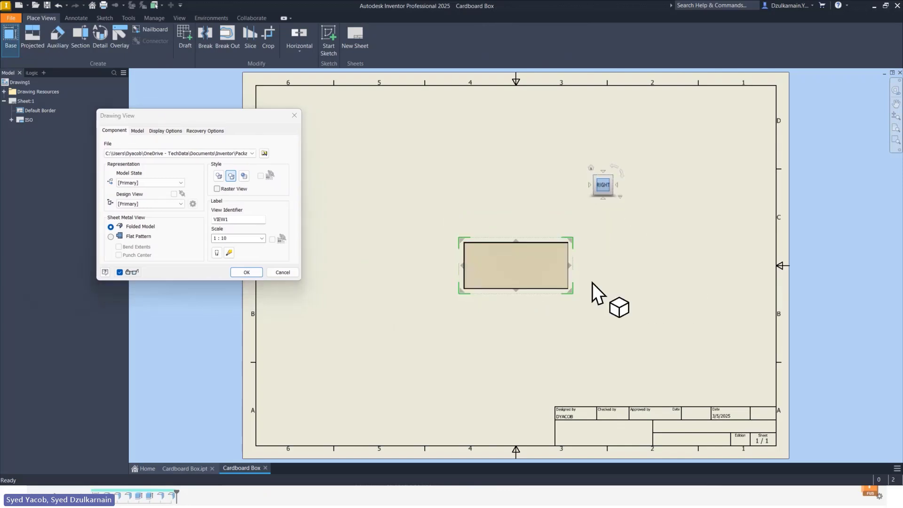
left_click(262, 239)
left_click(248, 246)
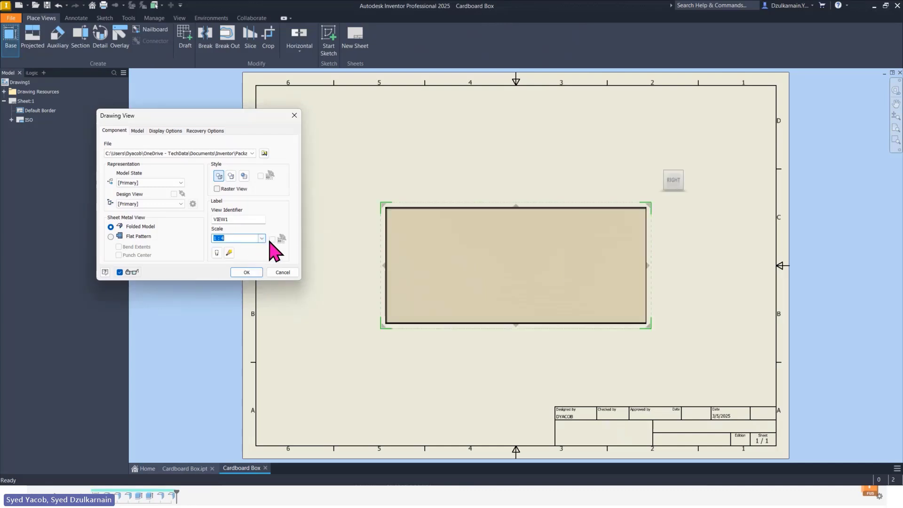
Add projected views below and to the right of the base view, and finish placing them.
left_click(516, 325)
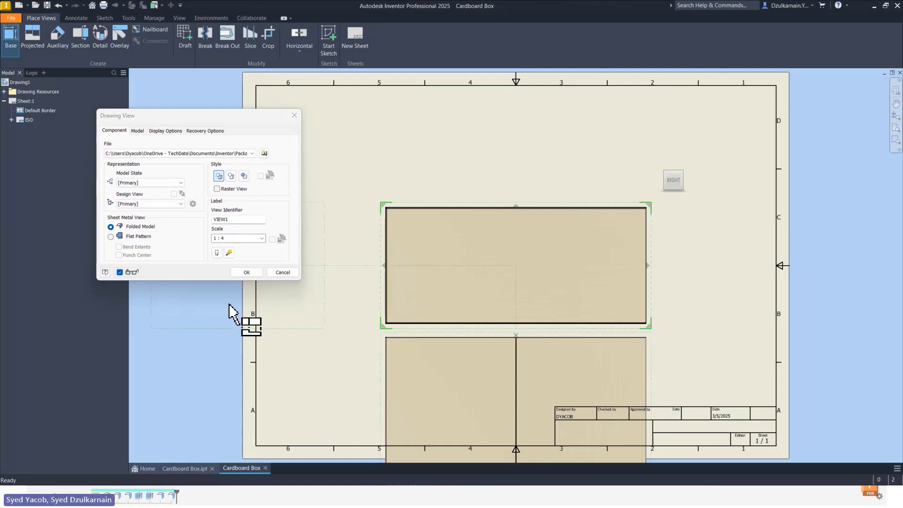
left_click(781, 266)
key("Return")
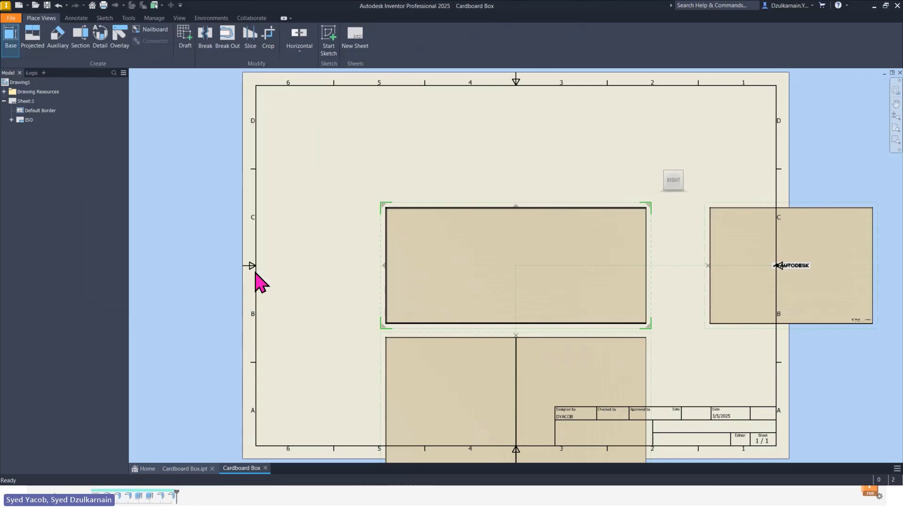
Delete the lower projected view and reposition the base and side views side by side within the sheet border.
left_click(545, 357)
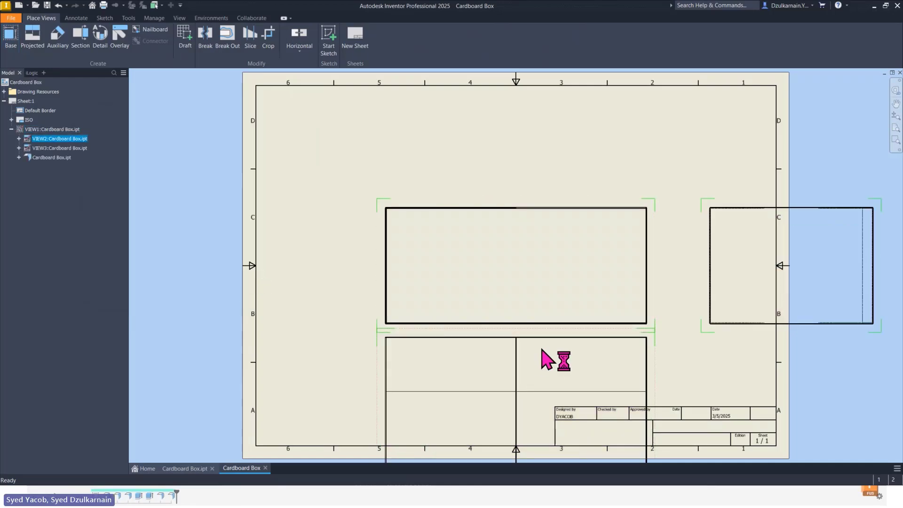
key("Delete")
left_click(429, 268)
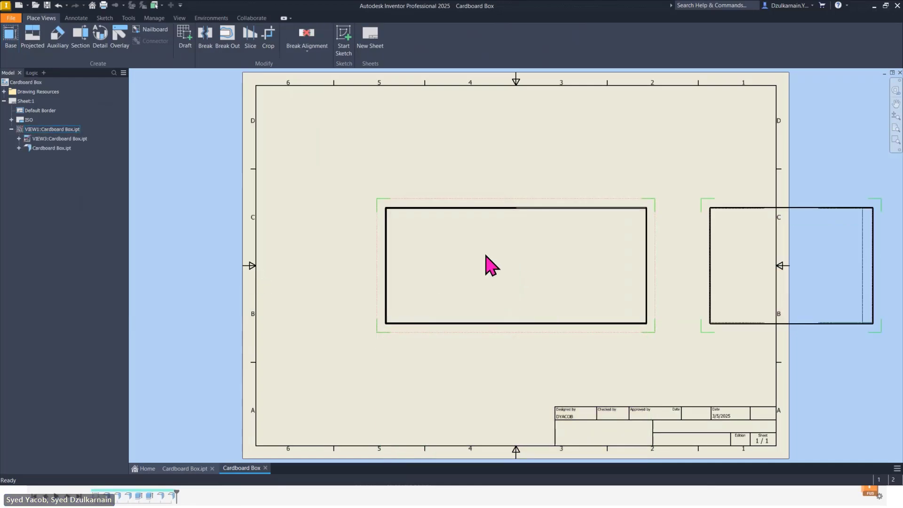
left_click_drag(376, 252, 288, 253)
left_click_drag(743, 203, 614, 227)
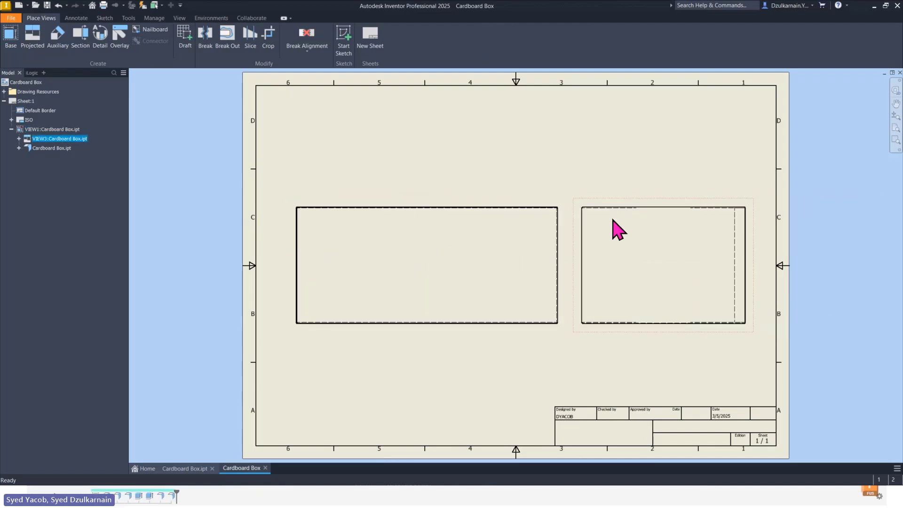
left_click(876, 299)
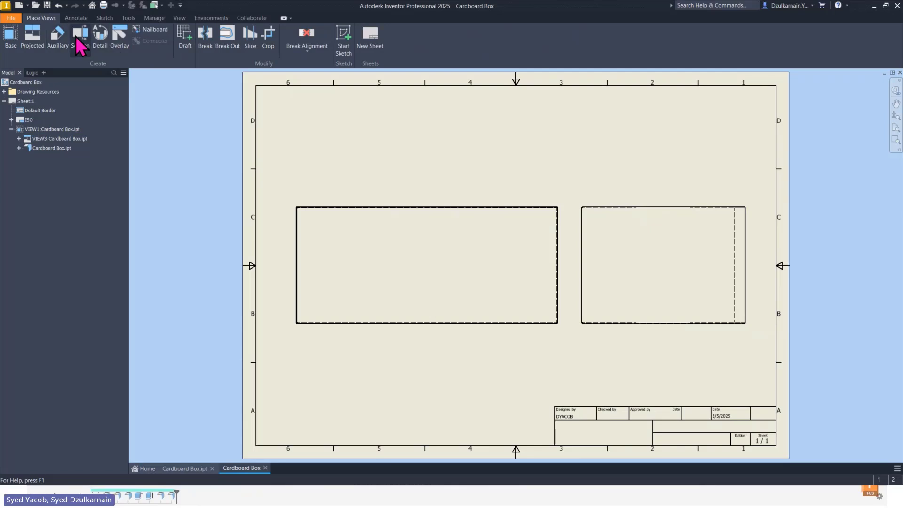
Create a full-depth section view A-A at 1:4 from a vertical cut through the side view, placed beyond the sheet's right border.
left_click(85, 32)
left_click(685, 230)
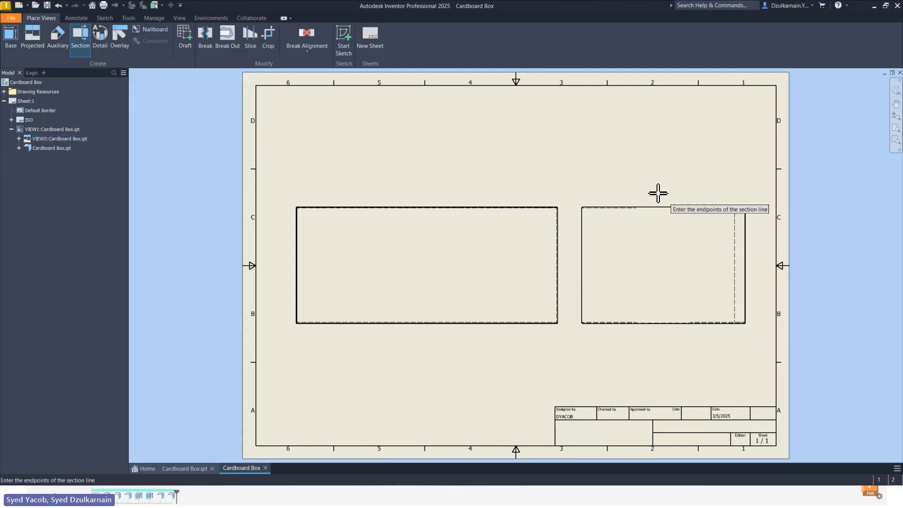
left_click(656, 191)
left_click(657, 343)
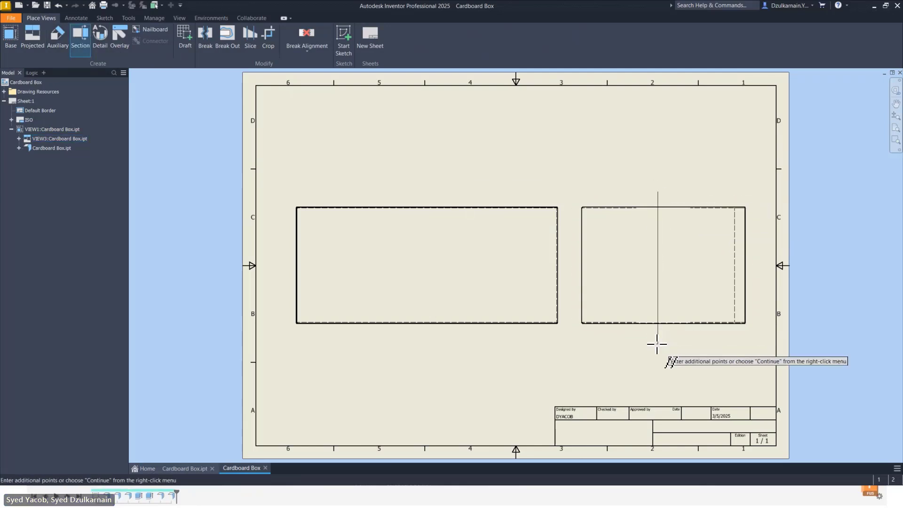
right_click(657, 343)
left_click(687, 344)
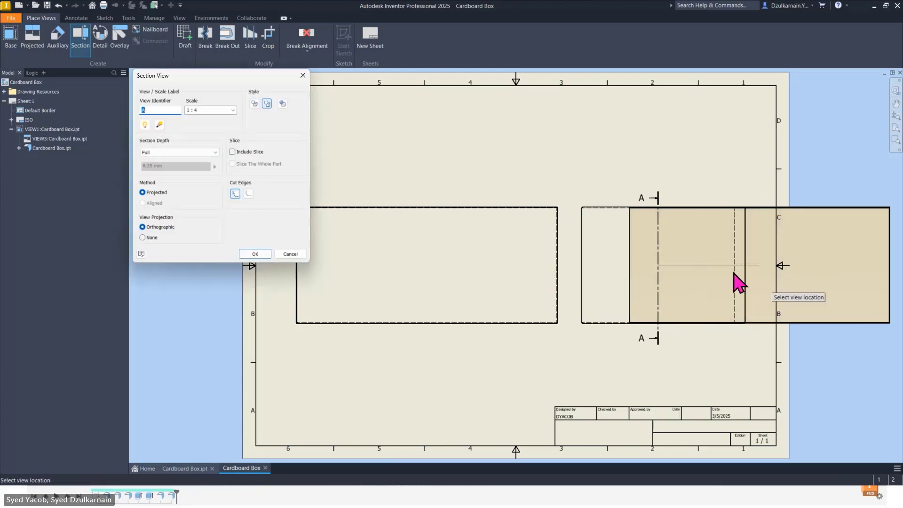
middle_click_drag(769, 249, 530, 262)
left_click(710, 268)
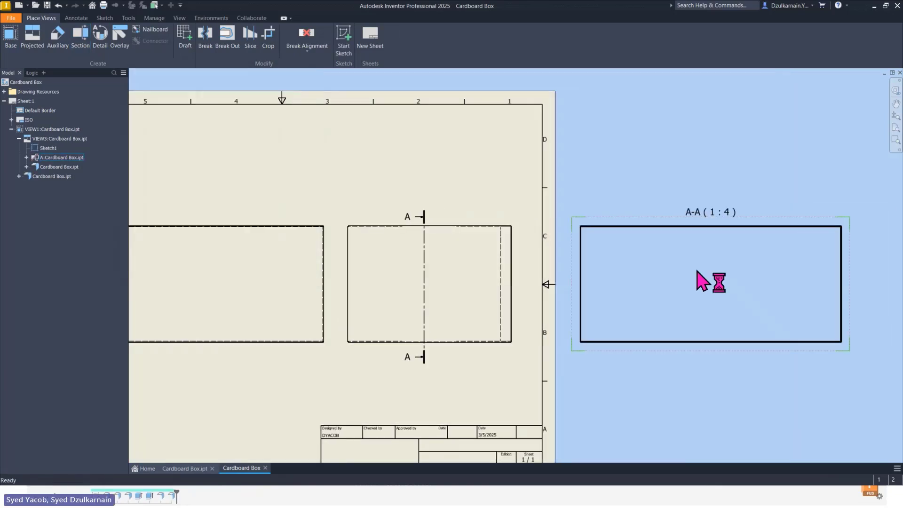
Examine section view A-A and the other box views on the drawing sheet.
scroll(603, 254, "up", 4)
scroll(603, 254, "up", 2)
scroll(551, 161, "down", 5)
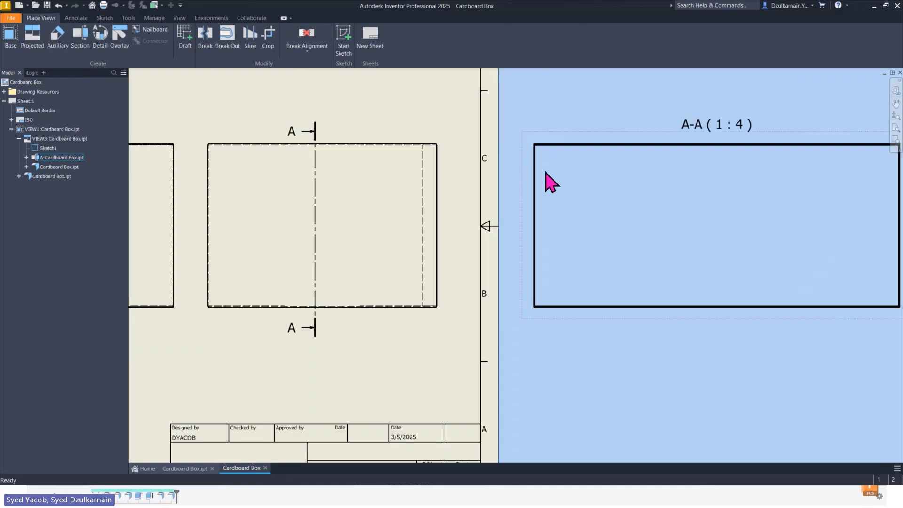
scroll(378, 275, "down", 3)
scroll(202, 246, "up", 4)
mouse_move(248, 244)
middle_mouse_down()
mouse_move(451, 210)
mouse_move(433, 183)
middle_mouse_up()
scroll(432, 184, "down", 1)
scroll(433, 193, "down", 3)
scroll(329, 148, "up", 2)
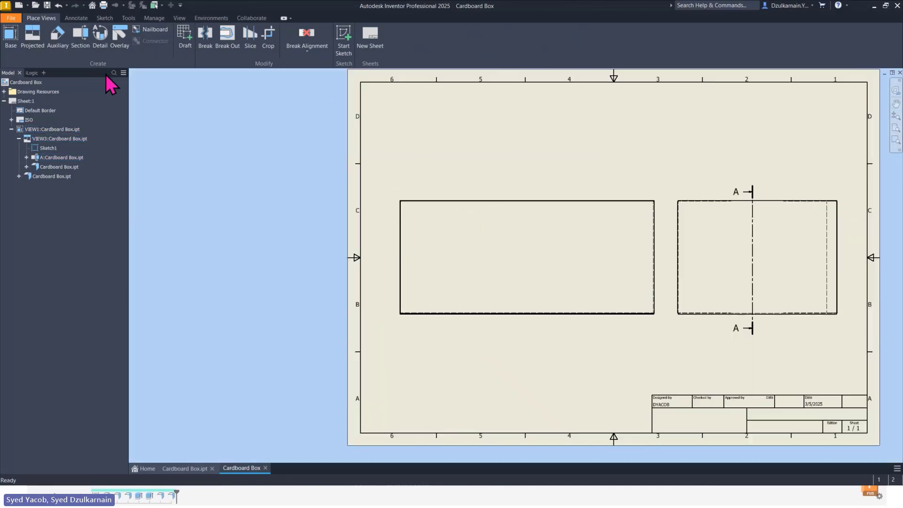
left_click(75, 18)
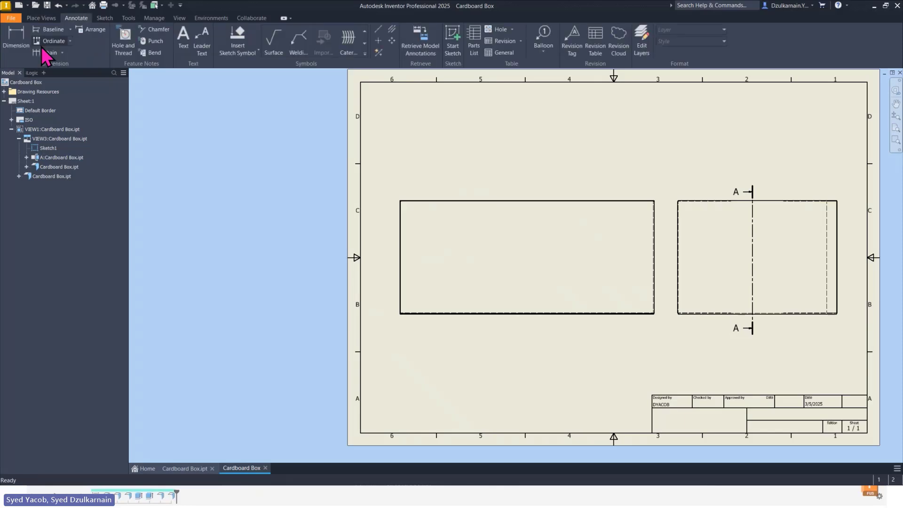
left_click(22, 43)
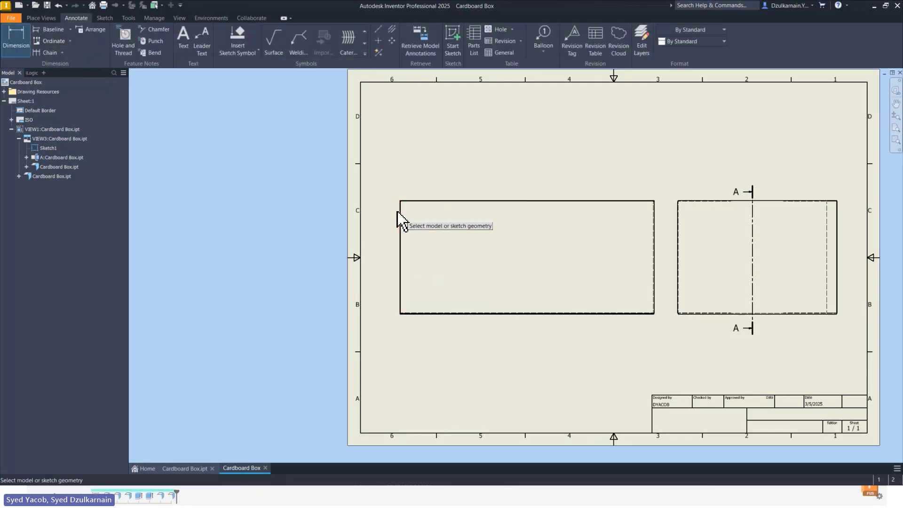
scroll(400, 222, "up", 4)
left_click(360, 160)
scroll(517, 184, "down", 3)
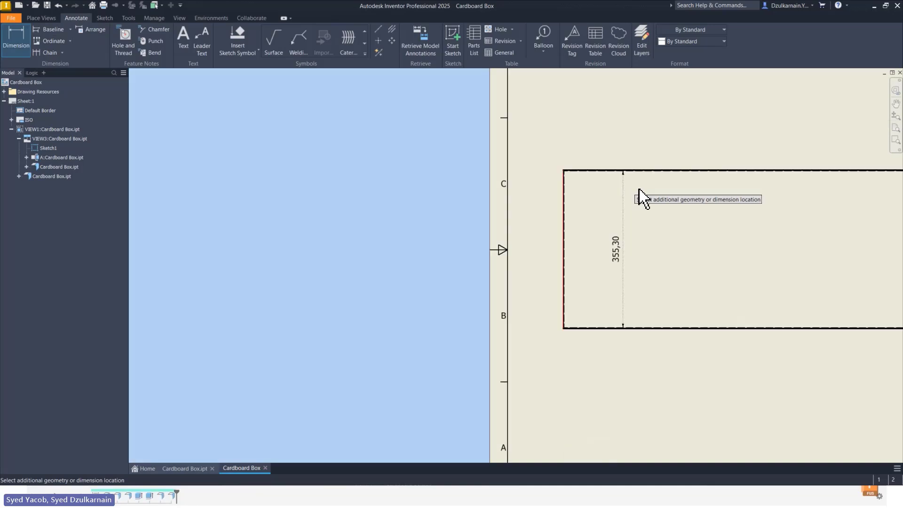
middle_click_drag(753, 227, 435, 239)
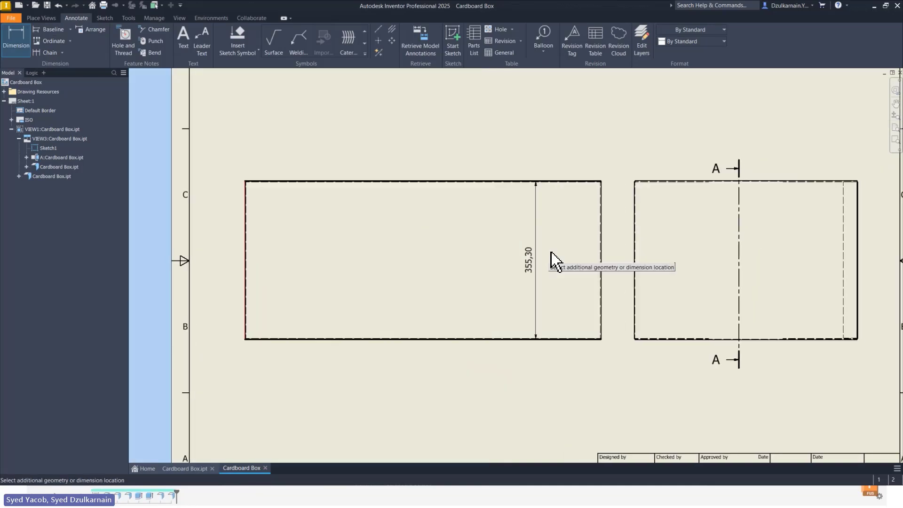
left_click(600, 254)
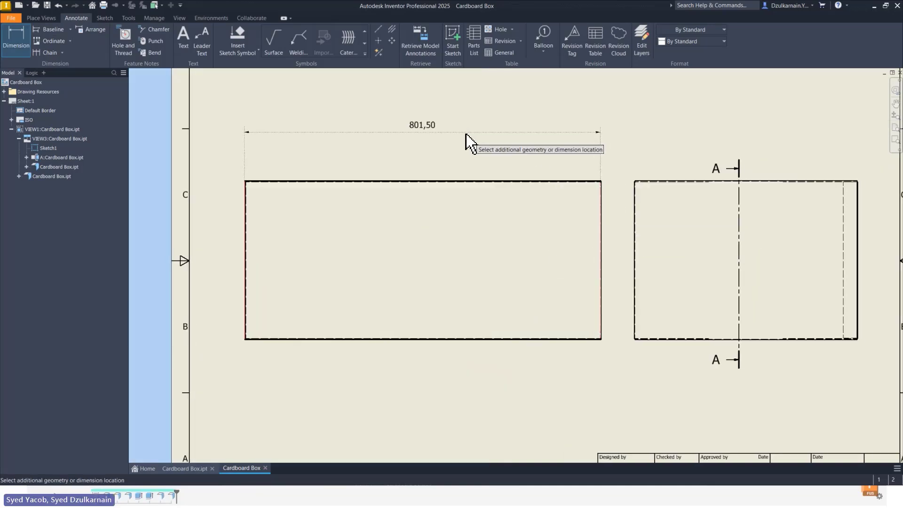
key("Escape")
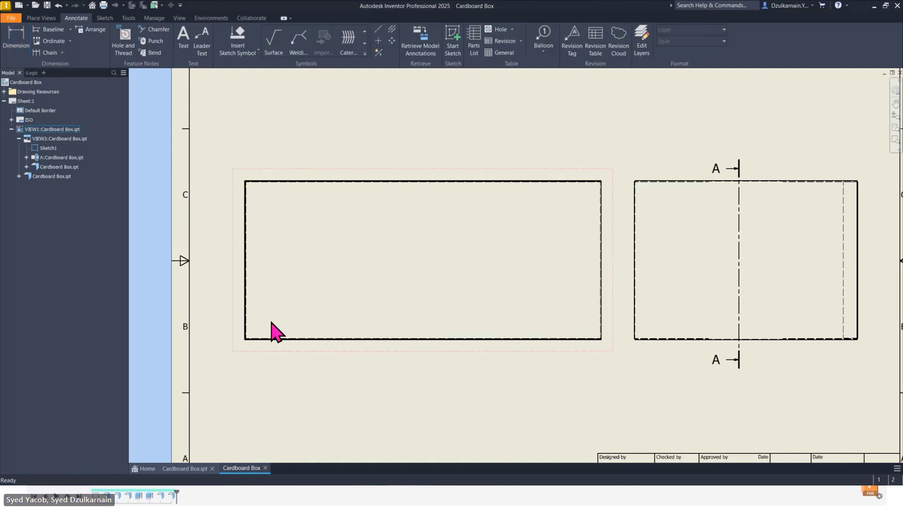
left_click(876, 7)
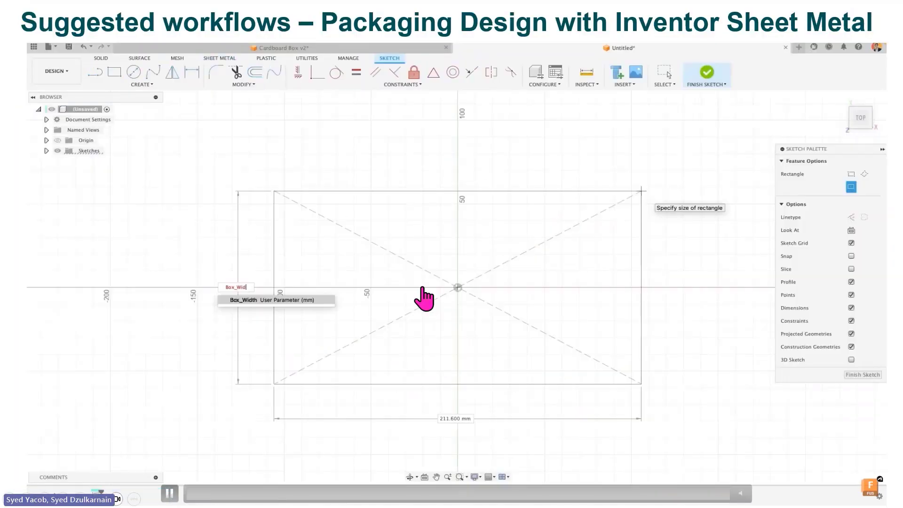
key("Right")
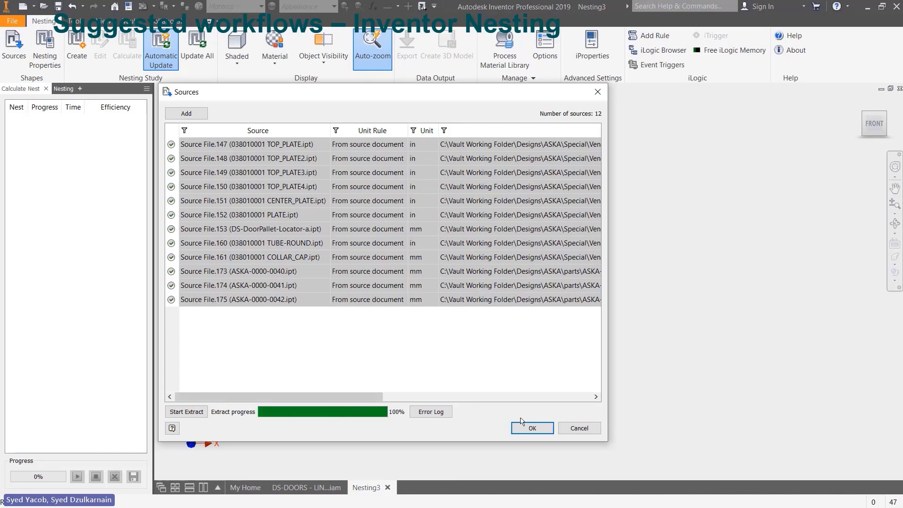
Accept the extracted nesting sources and create an automatically calculated nesting study with all shapes and stainless steel packagings.
left_click(524, 426)
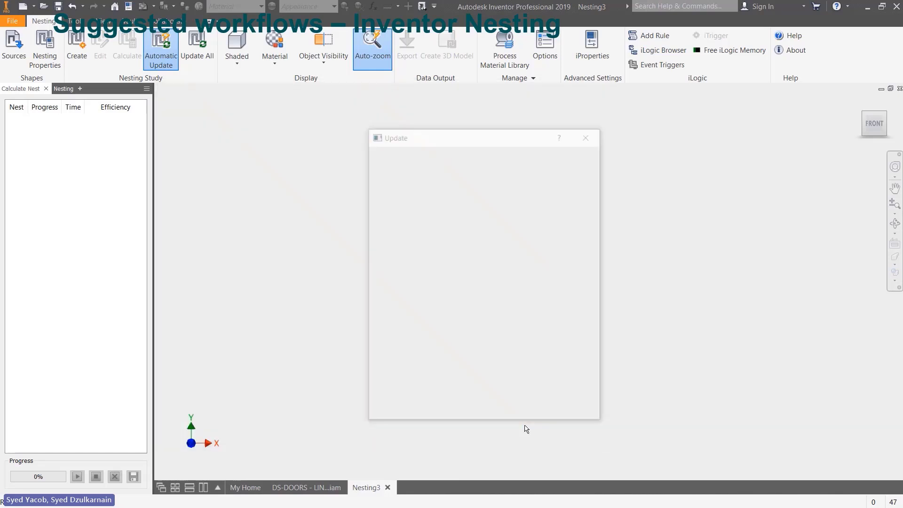
left_click(78, 49)
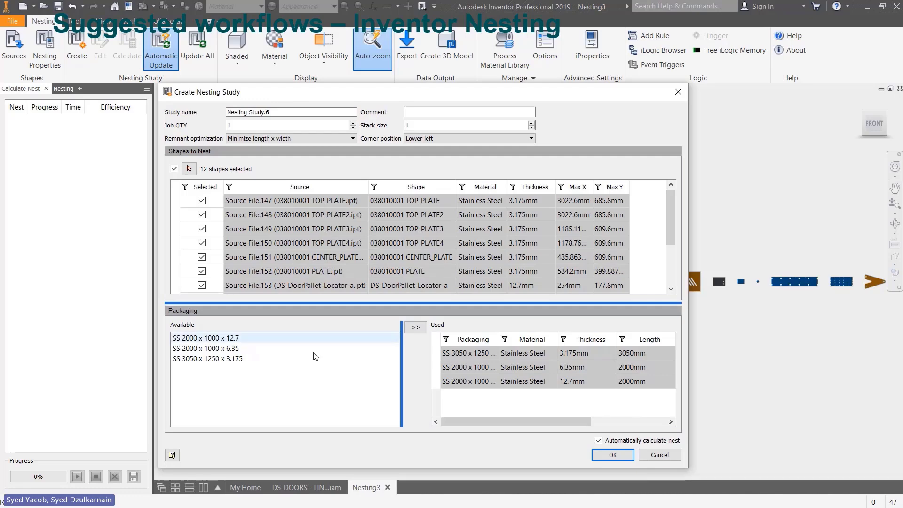
left_click(598, 457)
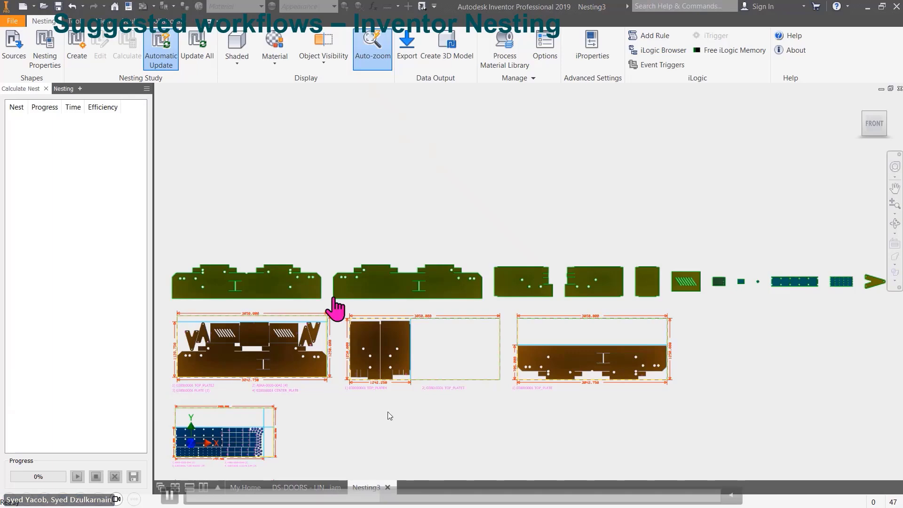
Generate a 3D model from the first nested 3050 x 1250 sheet.
double_click(314, 320)
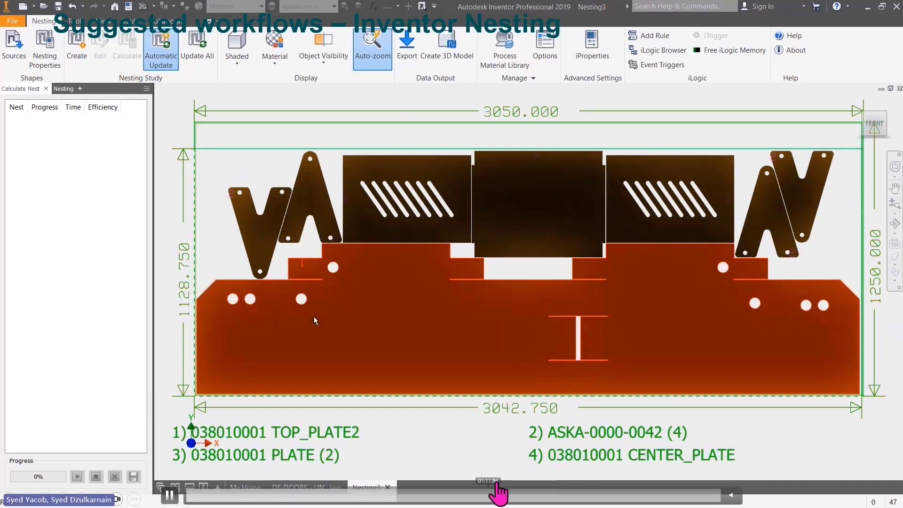
right_click(294, 129)
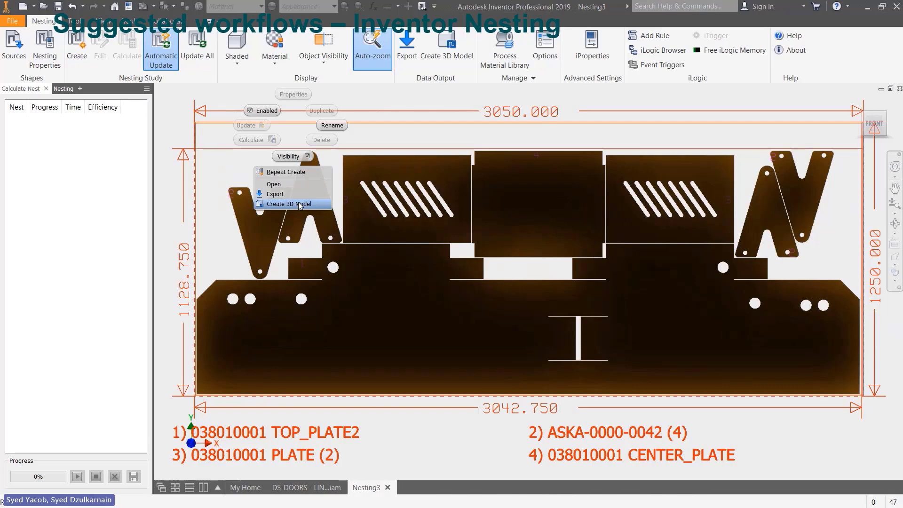
left_click(289, 204)
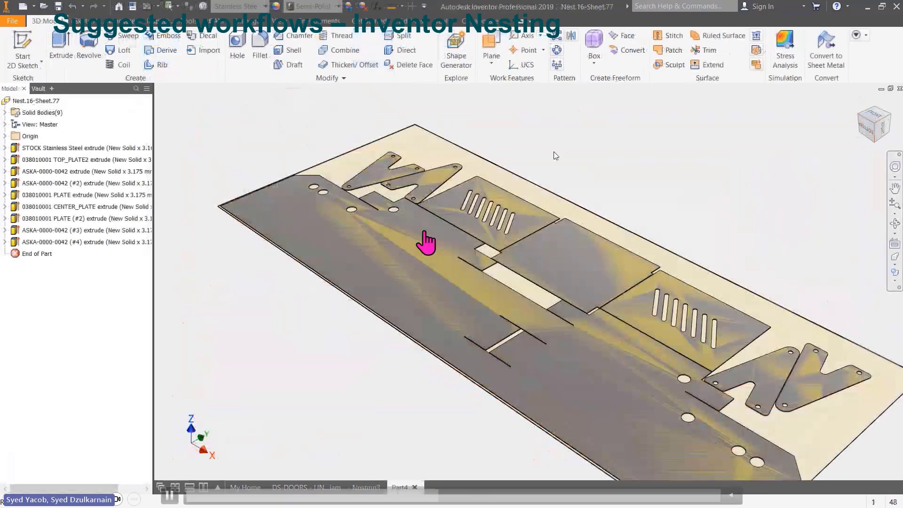
Start a CAM setup for the nested sheet, place its origin on the sheet's corner stock point, and choose the operation type.
left_click(221, 22)
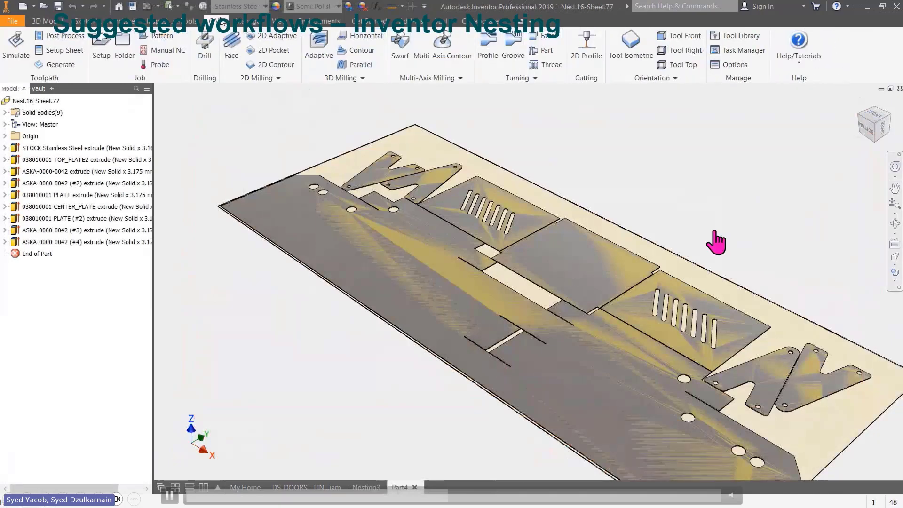
left_click(102, 55)
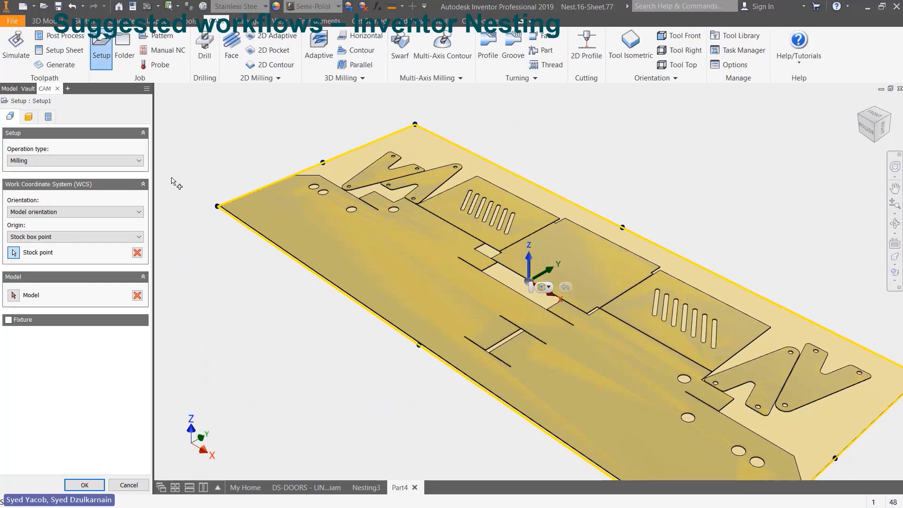
left_click(217, 206)
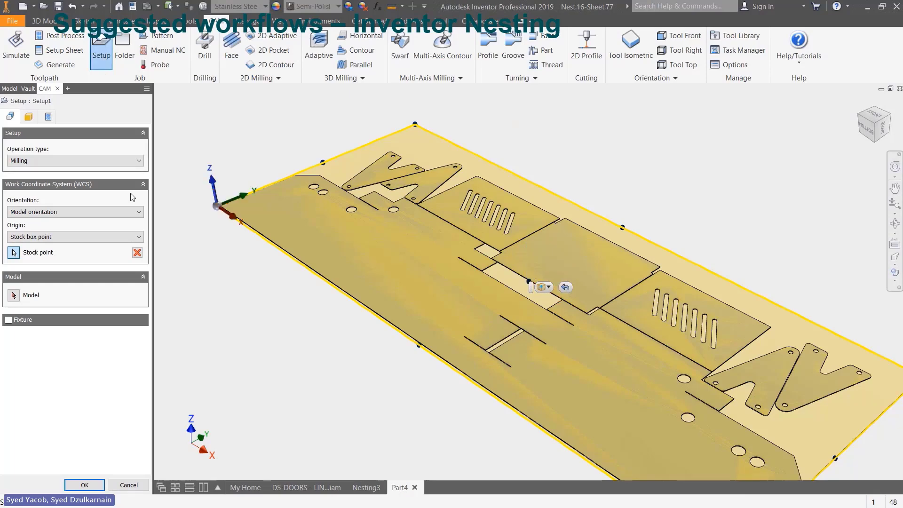
left_click(109, 165)
left_click(103, 185)
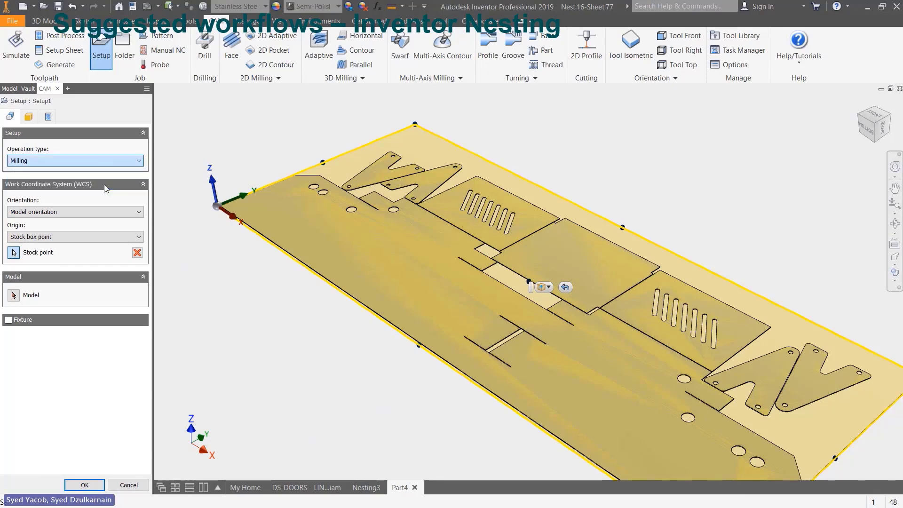
Define the setup's stock in From solid mode using the sheet's stock body, and accept the setup.
left_click(28, 119)
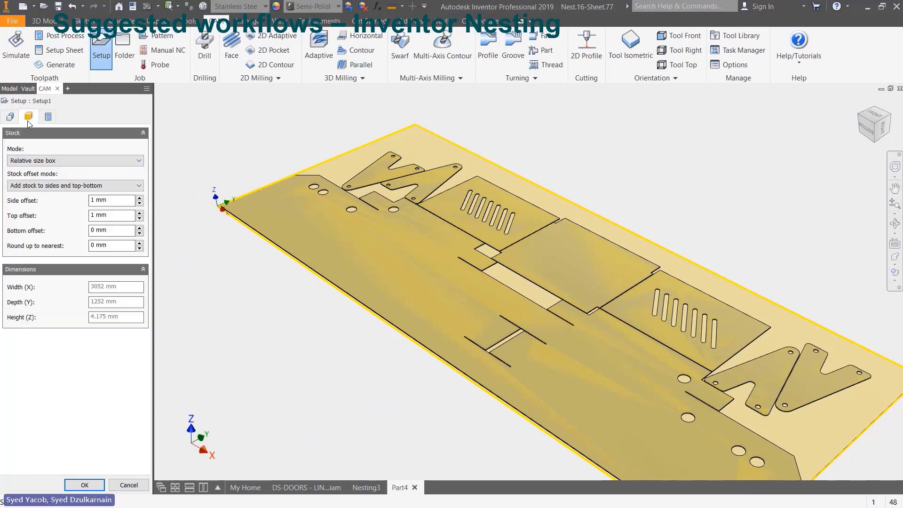
left_click(35, 162)
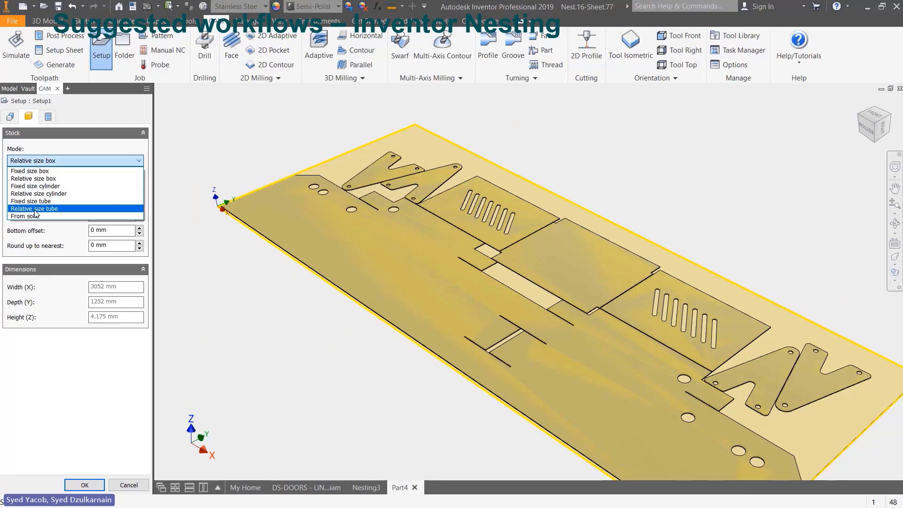
left_click(36, 220)
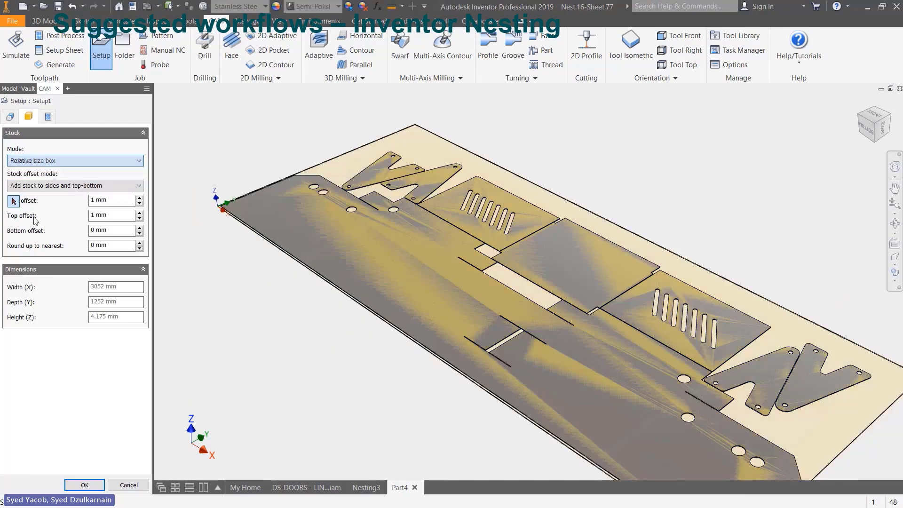
left_click(313, 168)
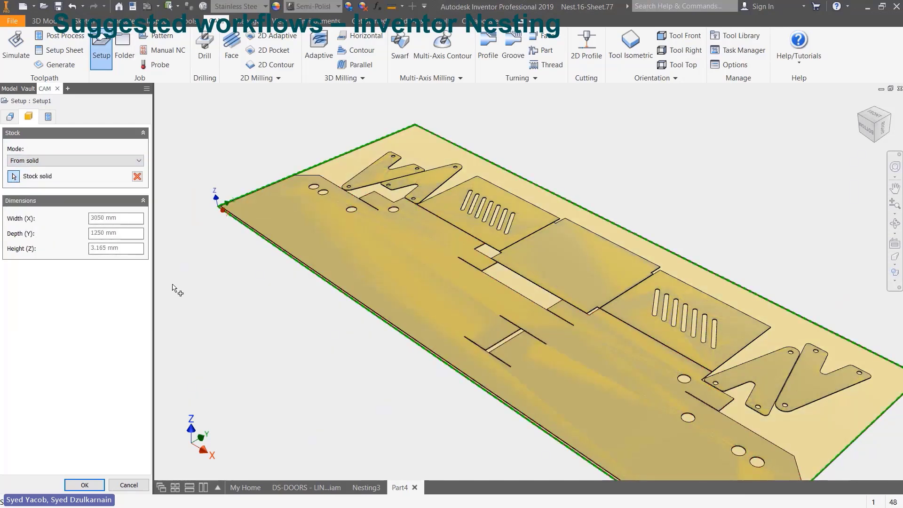
left_click(84, 485)
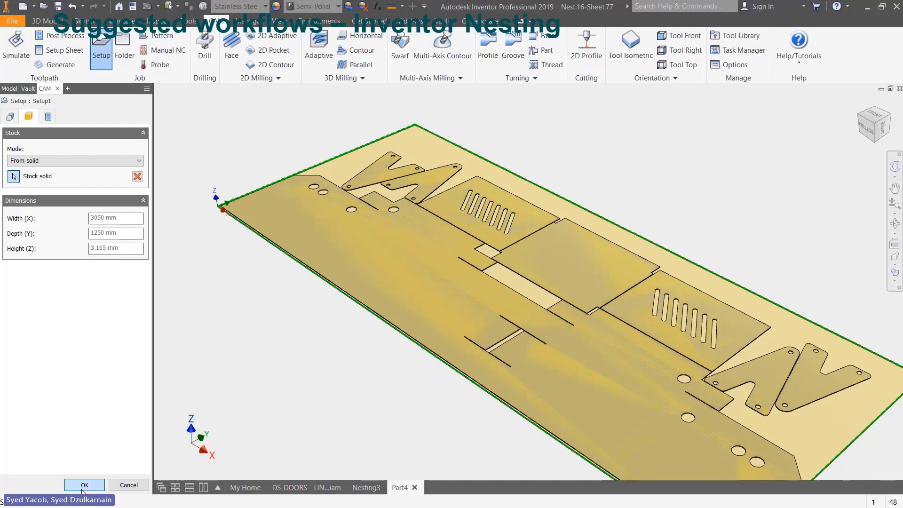
Create a 2D Profile cutting operation from the large plate's top face with same plane faces selected, and choose its cutting type.
left_click(587, 51)
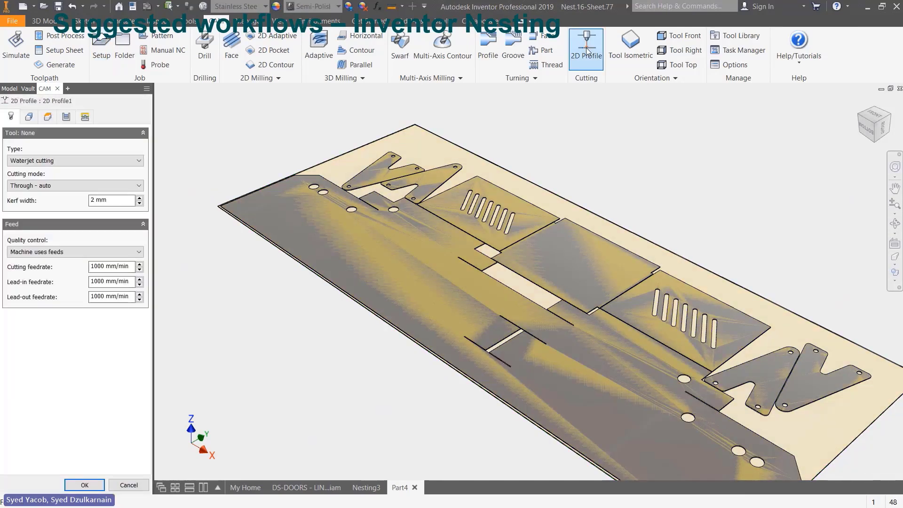
left_click(292, 187)
left_click(285, 190)
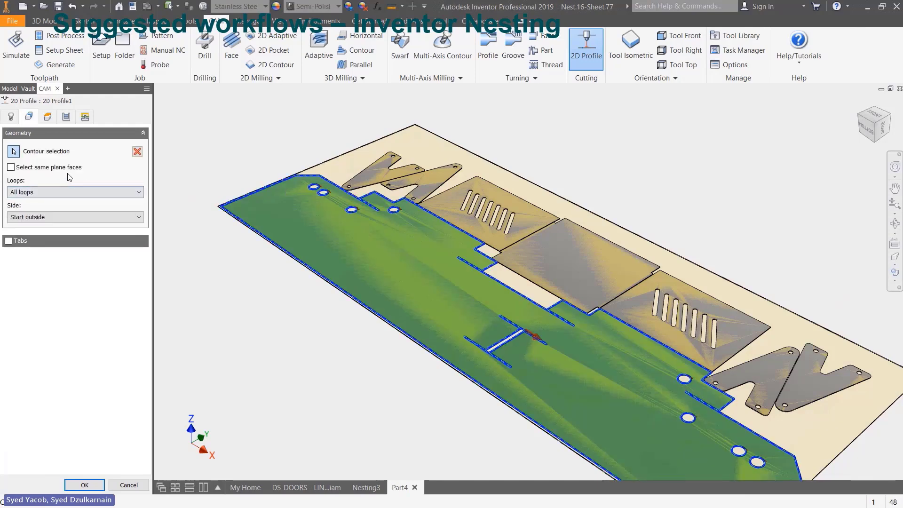
left_click(11, 167)
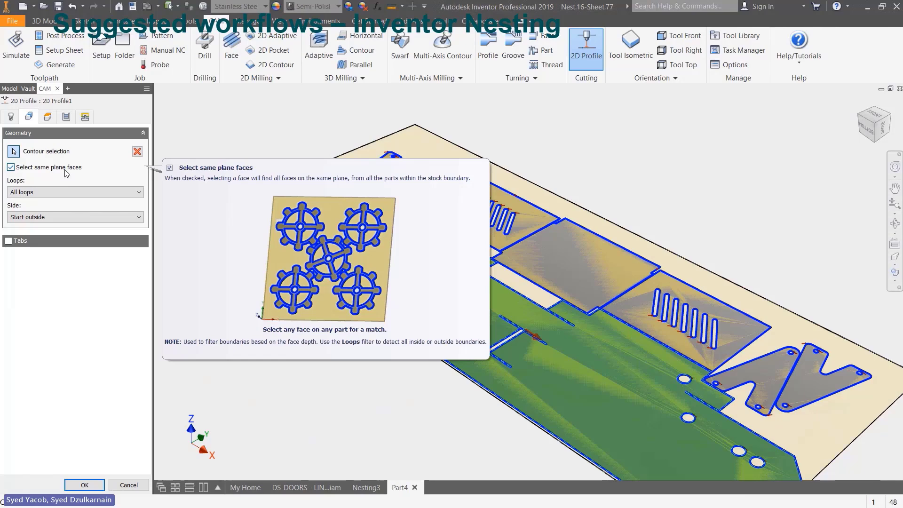
left_click(14, 120)
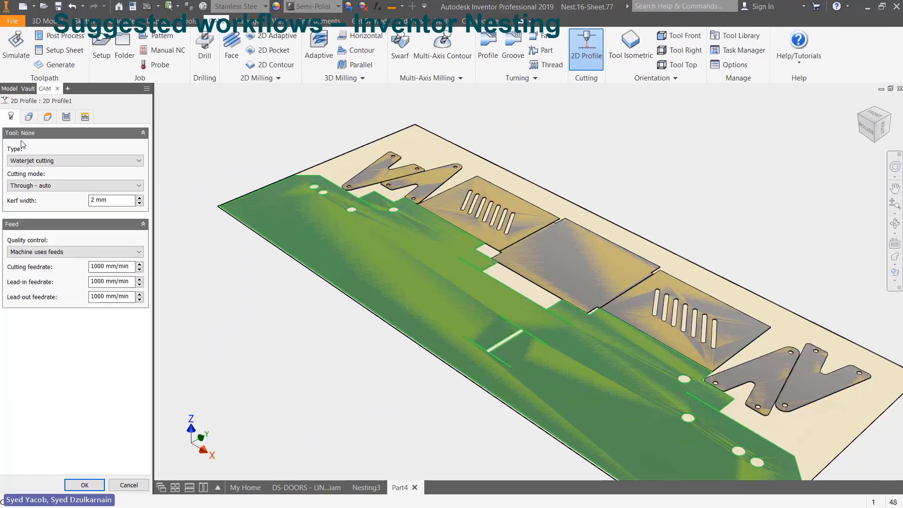
left_click(26, 161)
left_click(31, 180)
left_click(85, 485)
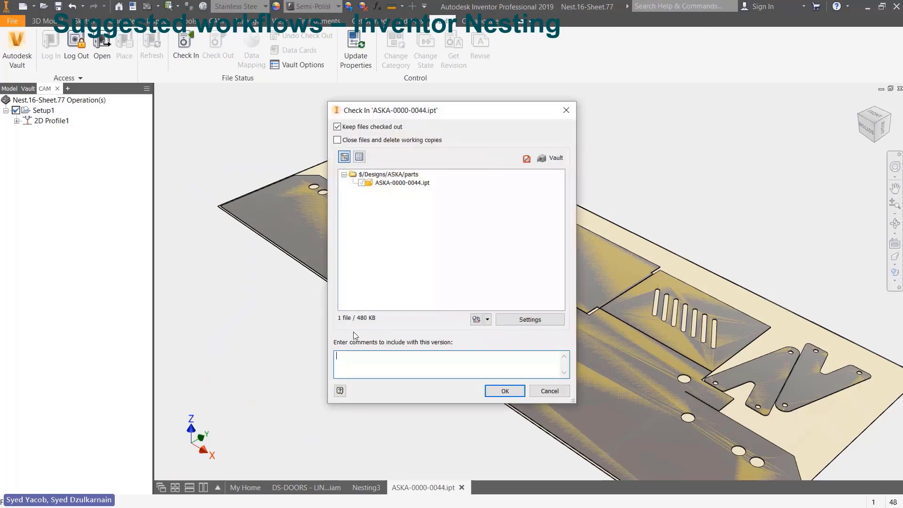
Check ASKA-0000-0044.ipt in to Vault with the comment "First check in." while keeping the file checked out.
type("First c")
type("heck in.")
left_click(516, 390)
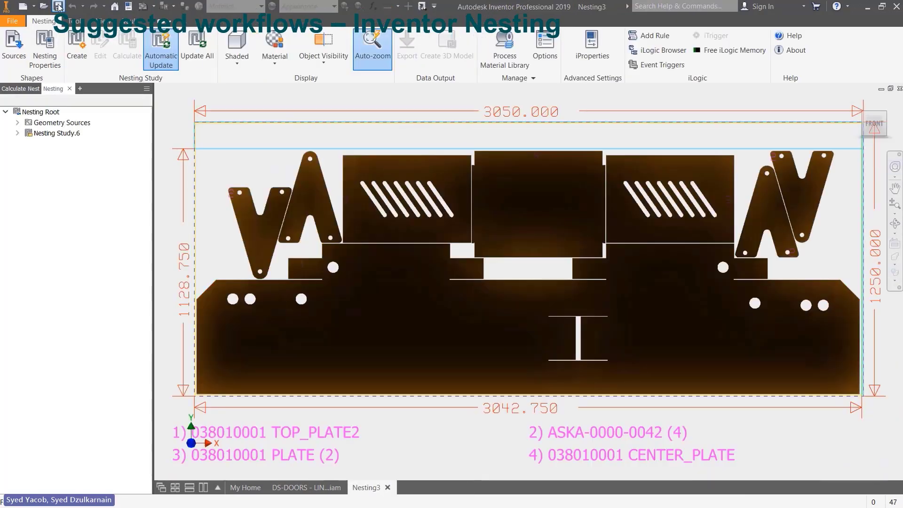
Save the nesting file as ASKA-0000-0045.inest in the parts folder, then check it in to Vault and close it.
left_click(59, 7)
left_click(421, 267)
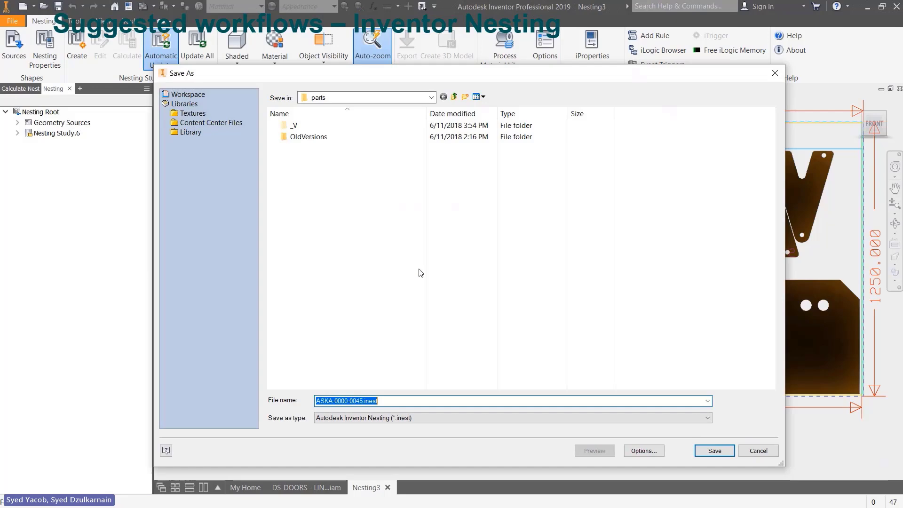
left_click(714, 451)
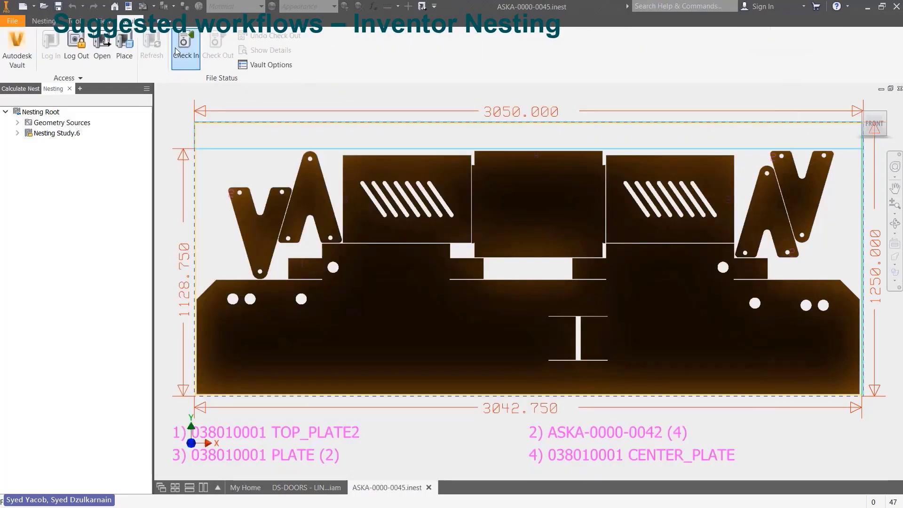
left_click(505, 391)
left_click(429, 487)
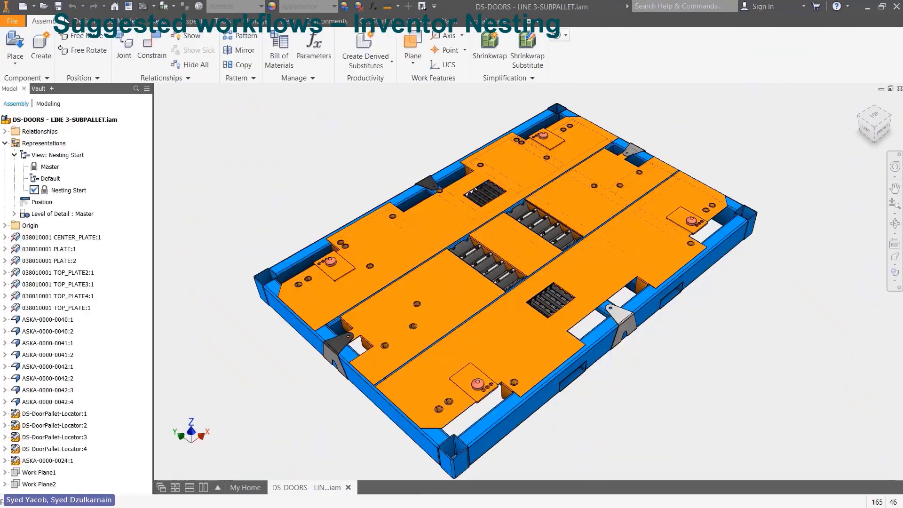
Check the DS-DOORS - LINE 3-SUBPALLET.iam assembly and its referenced files in to Vault.
left_click(449, 20)
left_click(184, 47)
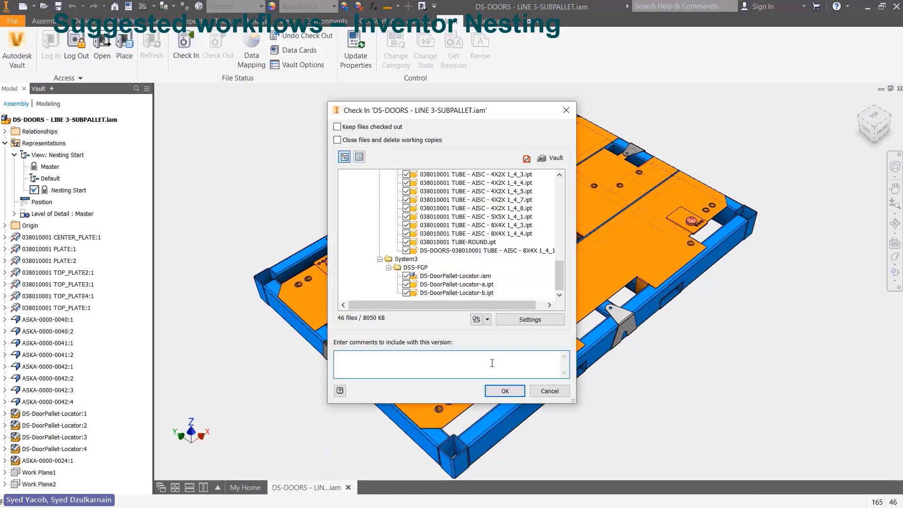
left_click(501, 393)
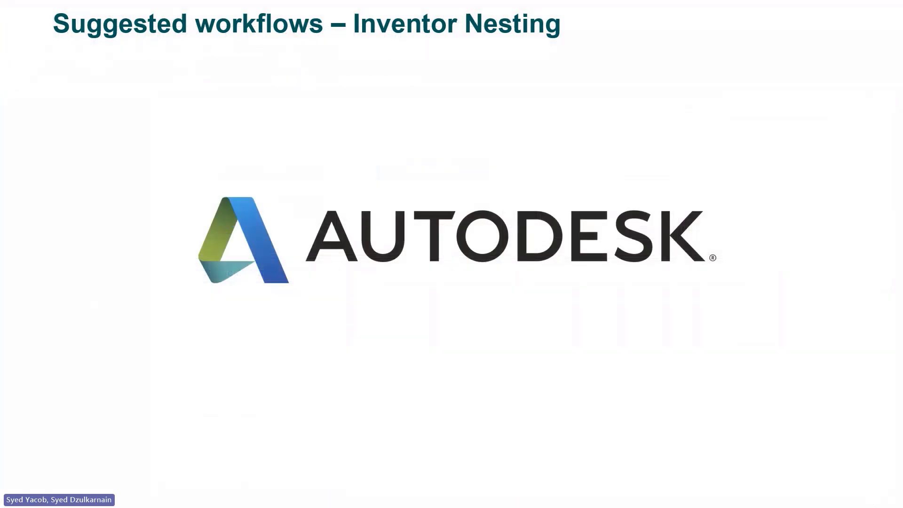
left_click(646, 127)
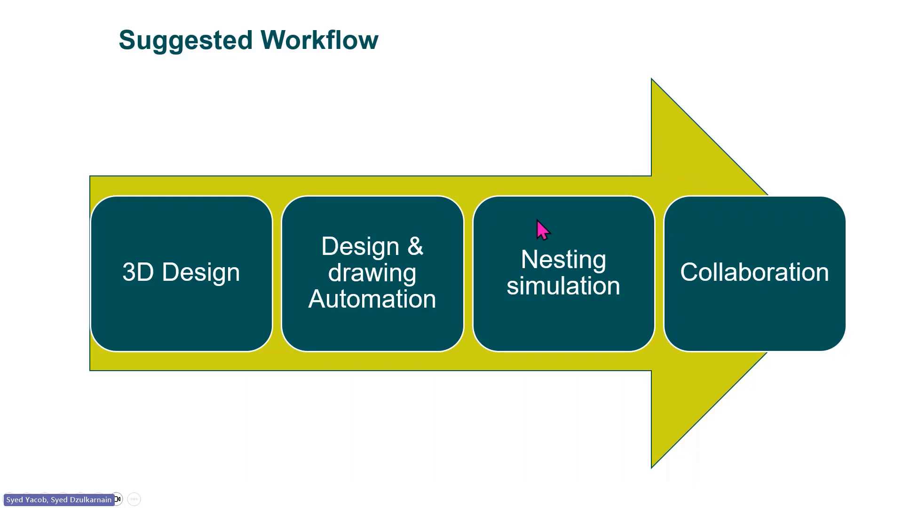